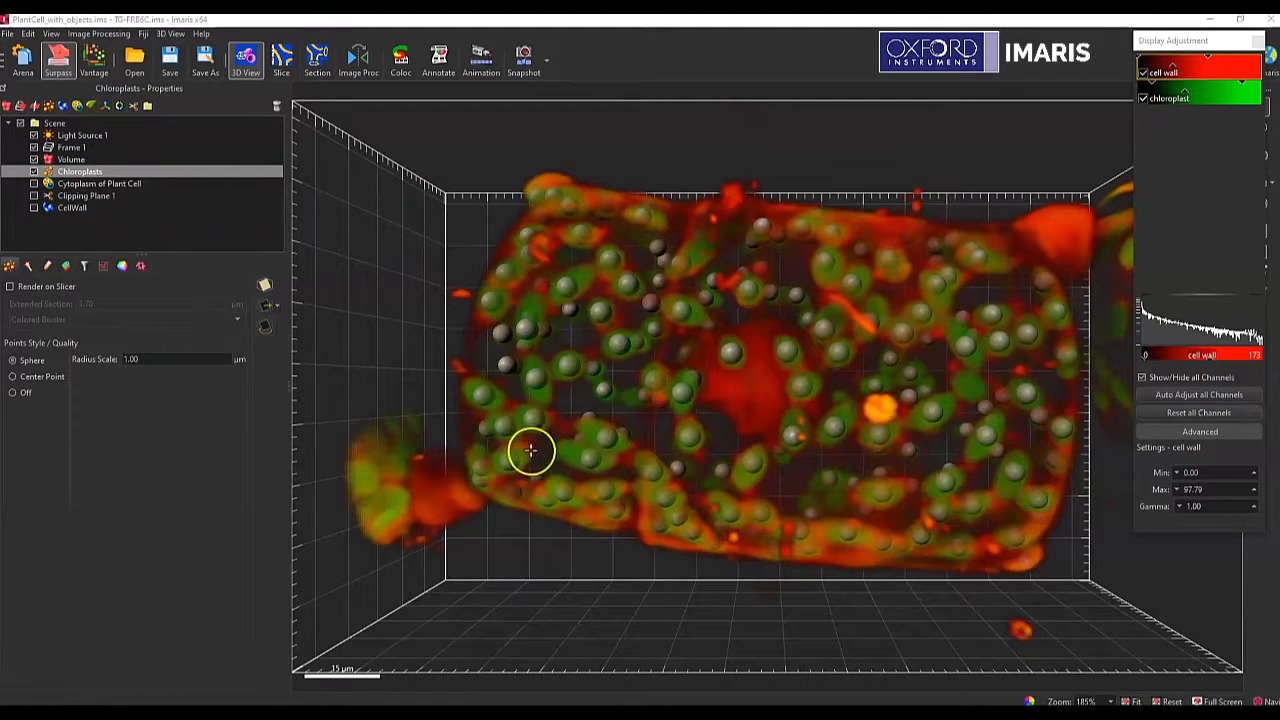
# - Show the CellWall surface, hide the Volume, and examine the chloroplast spots protruding from the surface from several angles
pyautogui.click(33, 208)
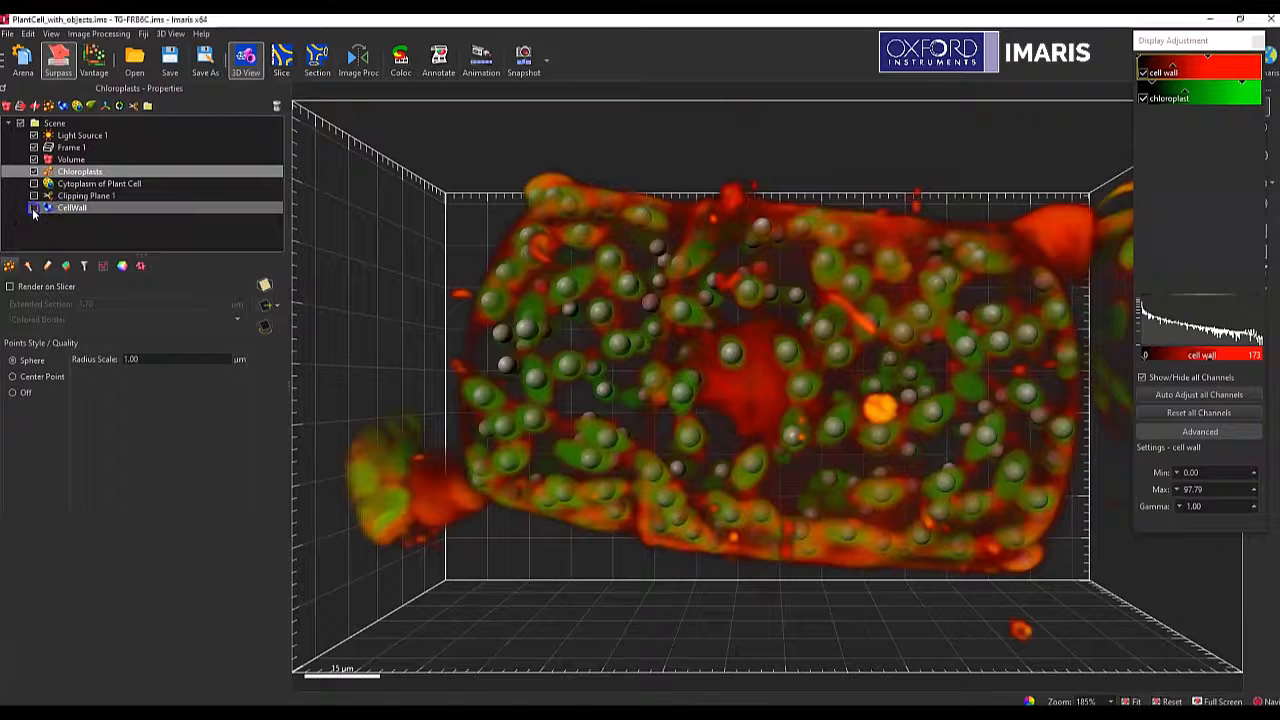
pyautogui.click(33, 208)
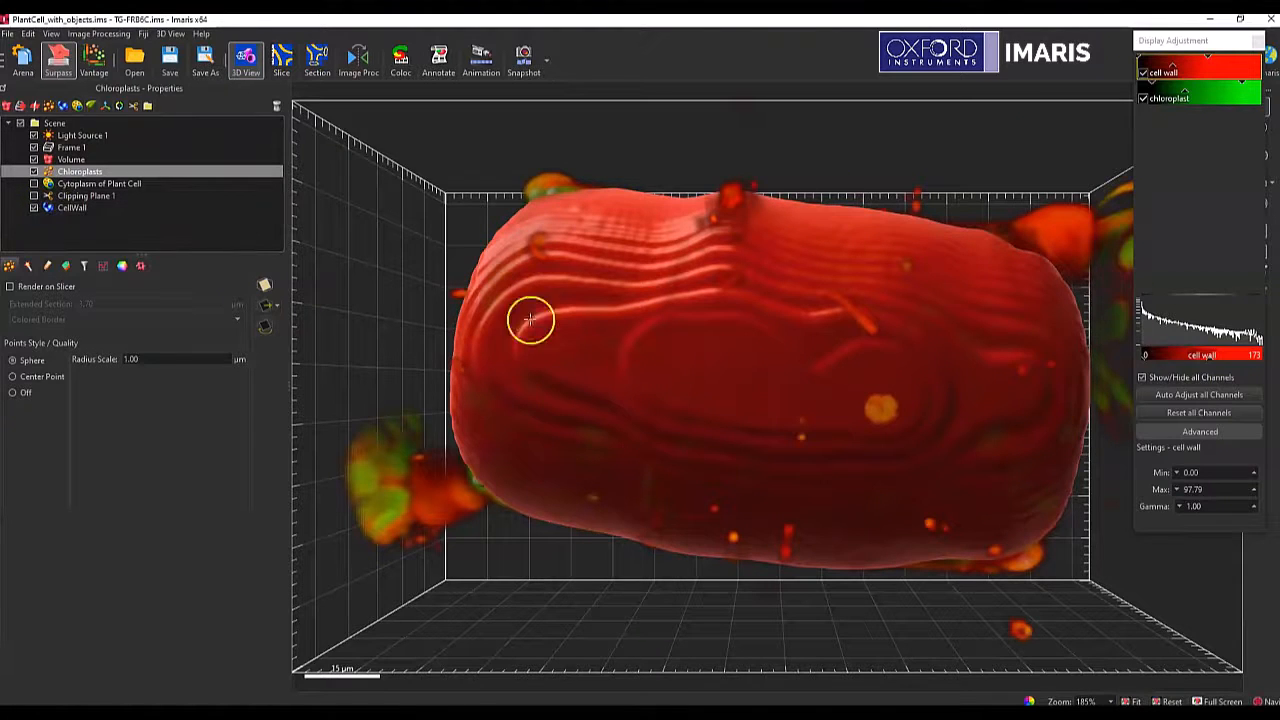
pyautogui.moveTo(737, 534); pyautogui.dragTo(714, 391)
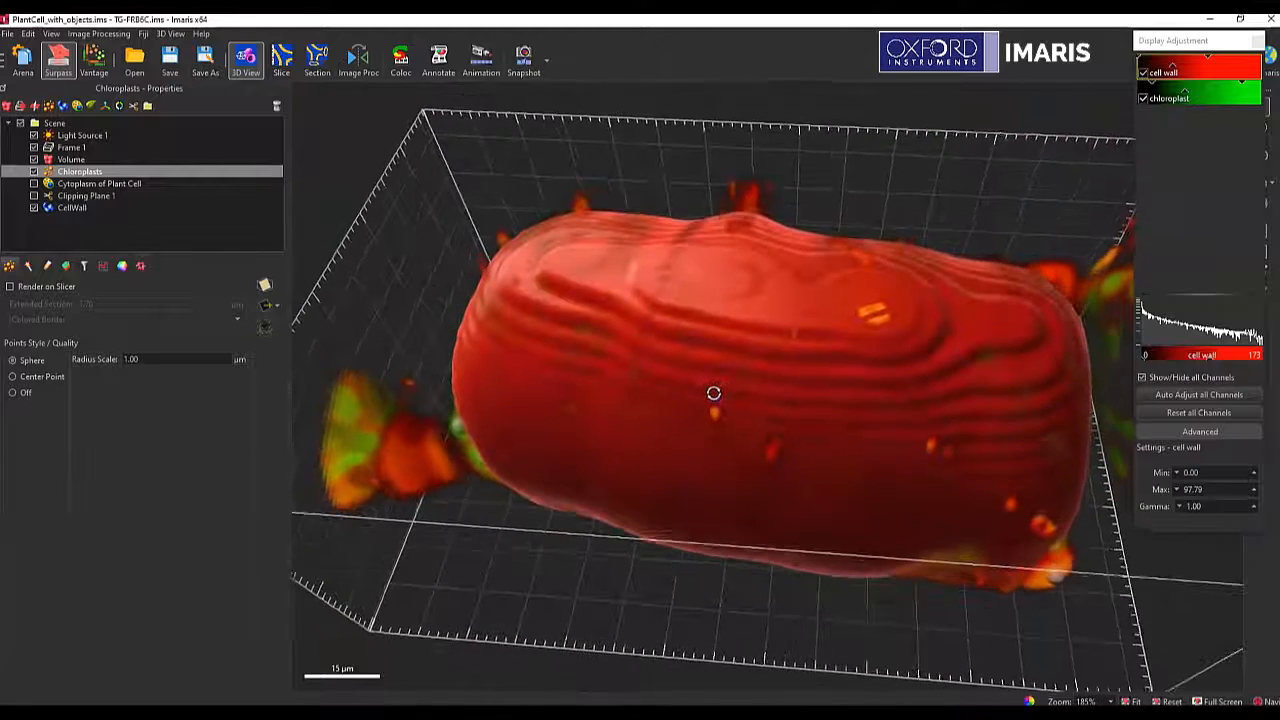
pyautogui.click(34, 160)
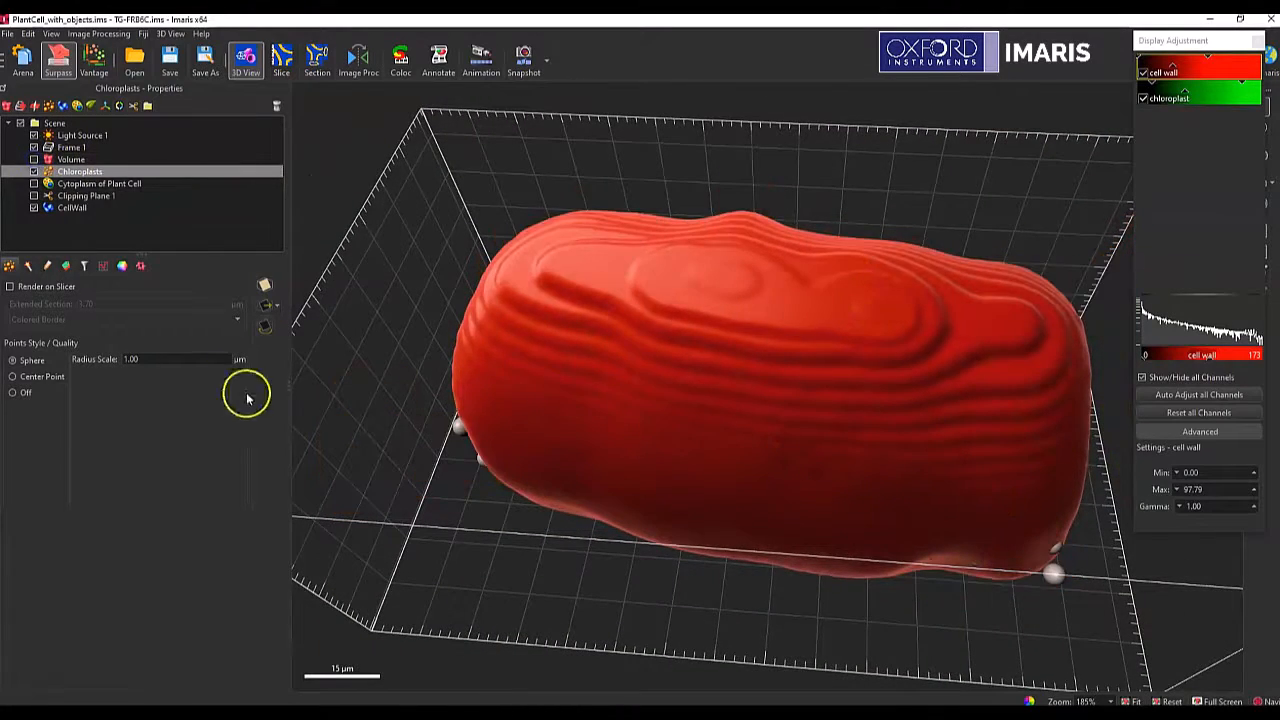
pyautogui.moveTo(857, 486); pyautogui.dragTo(844, 409)
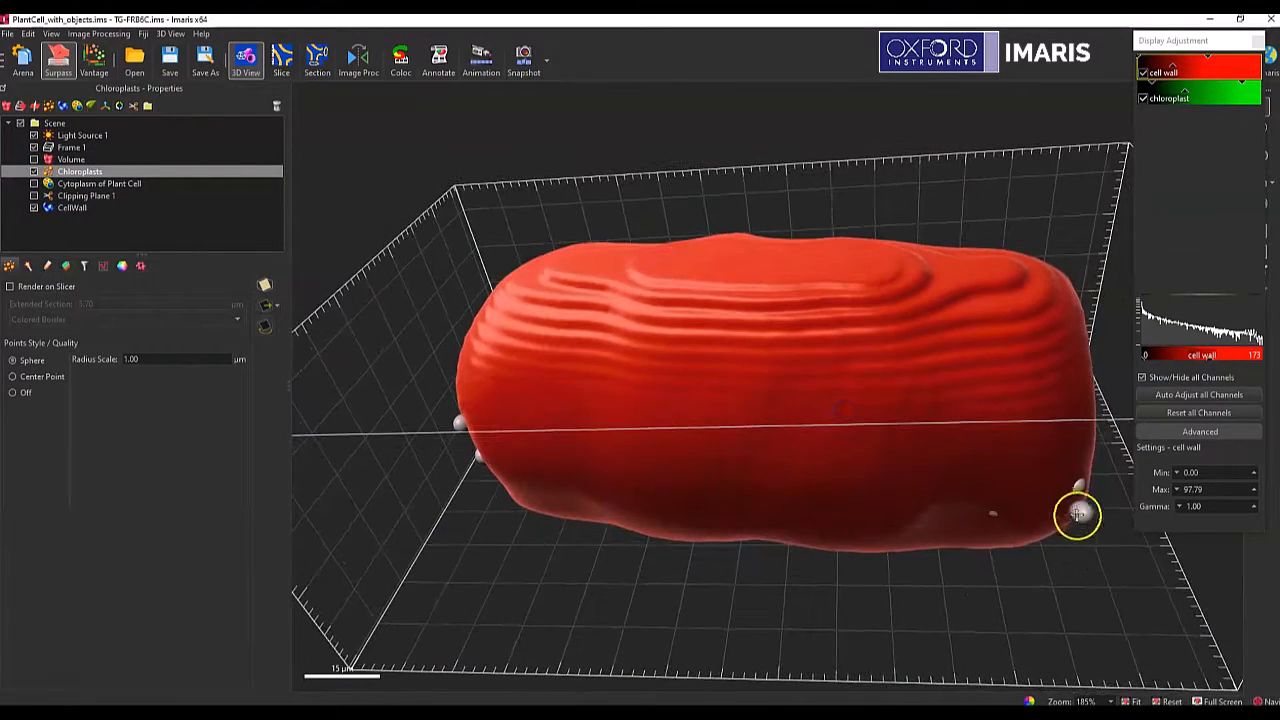
pyautogui.moveTo(929, 451); pyautogui.dragTo(942, 328)
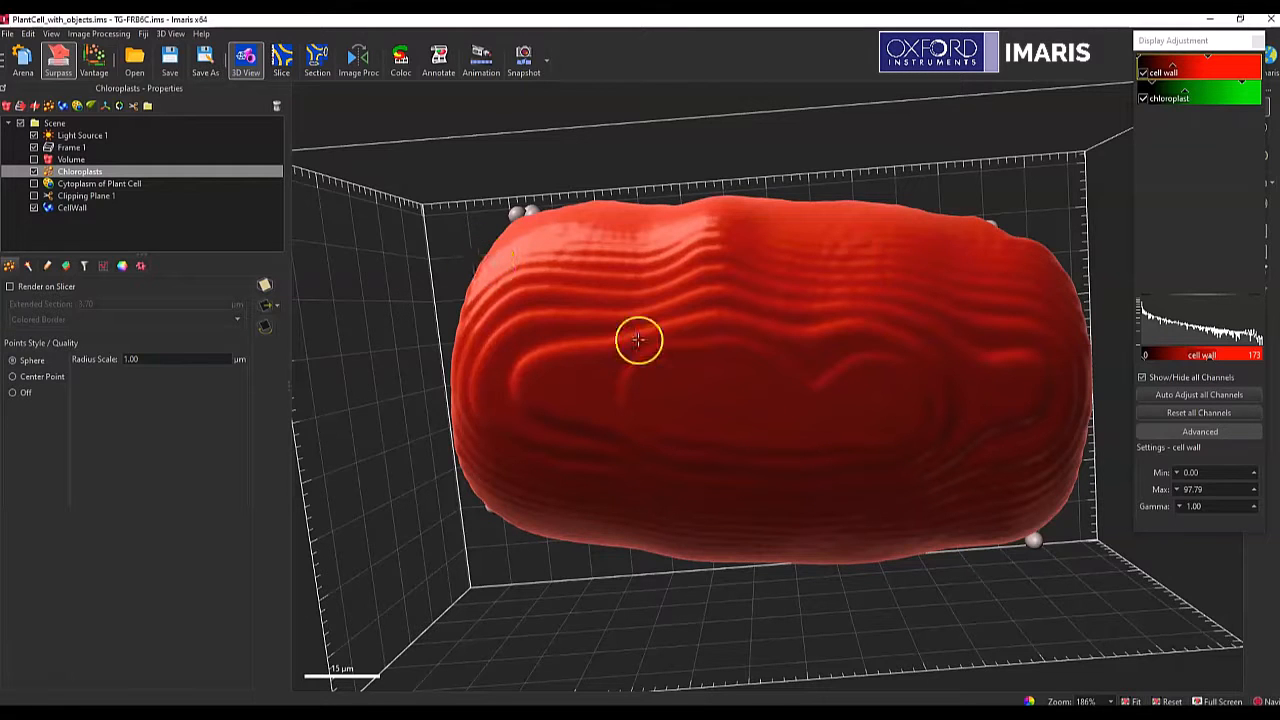
pyautogui.moveTo(698, 362); pyautogui.dragTo(751, 300)
pyautogui.moveTo(821, 318); pyautogui.dragTo(794, 329)
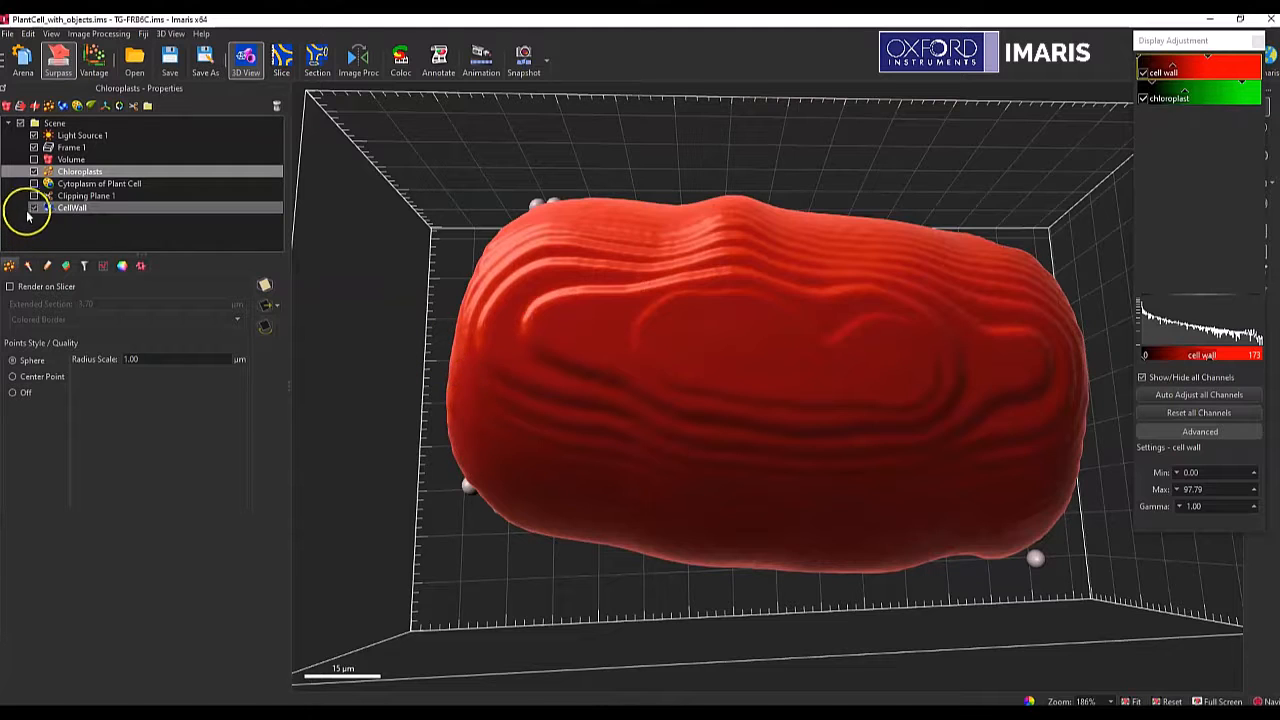
# - Give the CellWall surface the Transparent 3 - Glass material so the spots inside can be seen
pyautogui.click(86, 207)
pyautogui.click(142, 267)
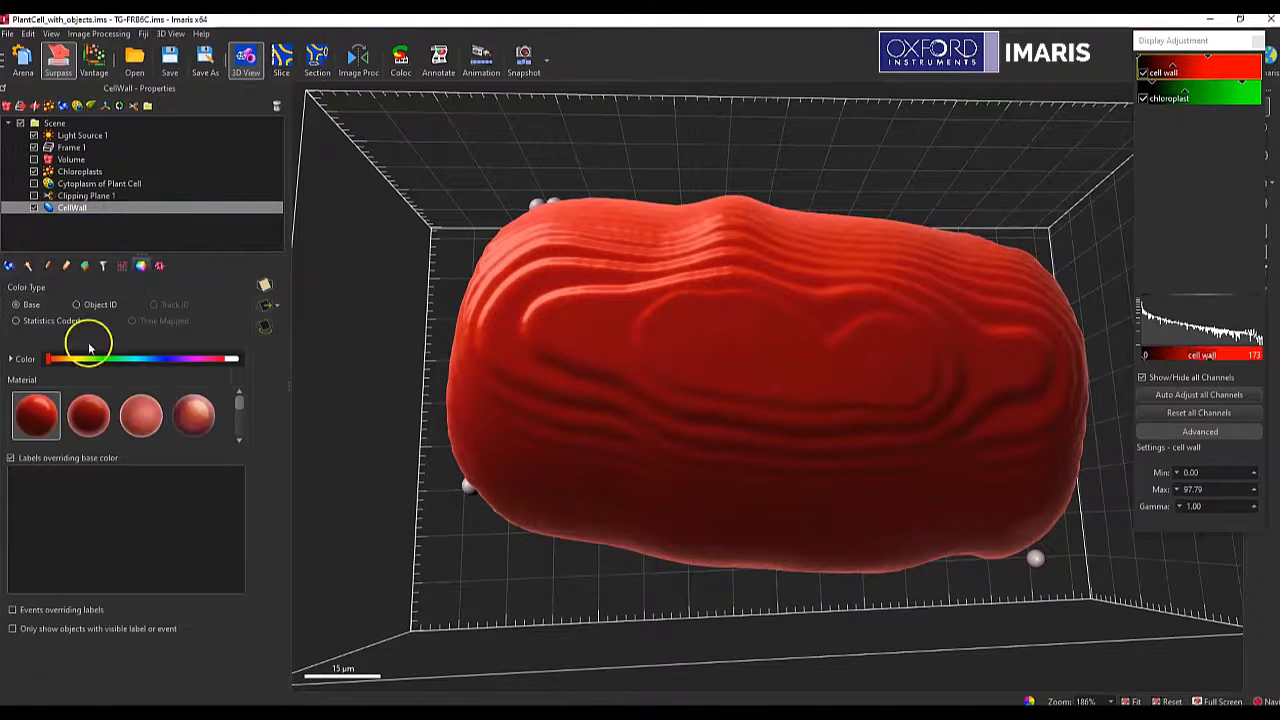
pyautogui.scroll(-1, 217, 420)
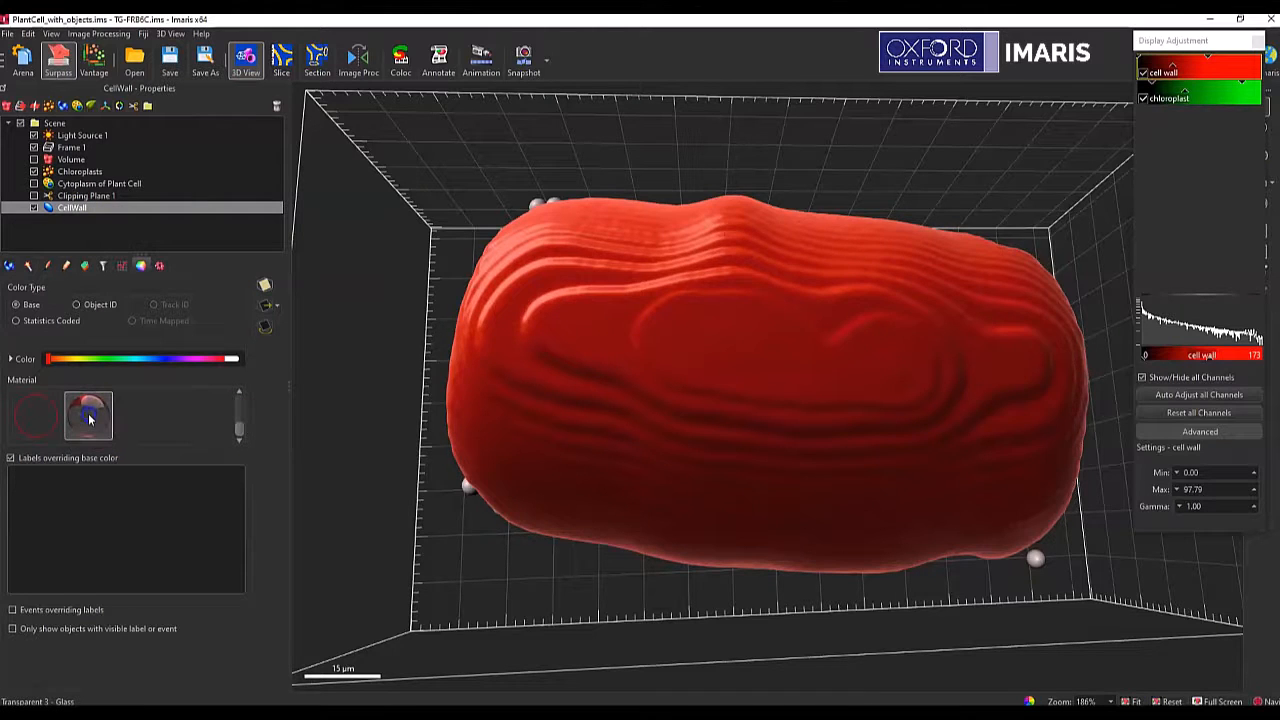
pyautogui.click(88, 418)
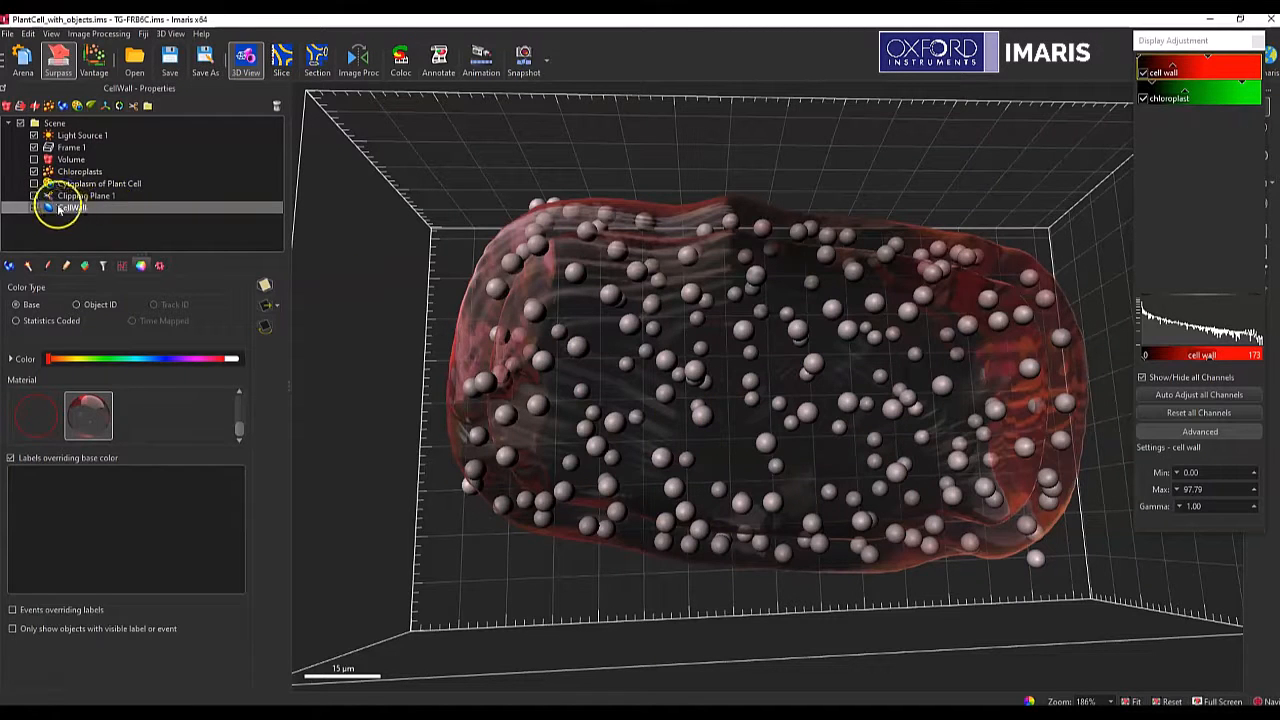
# - Add a filter to the Chloroplasts spots and look through the available filter types
pyautogui.click(80, 172)
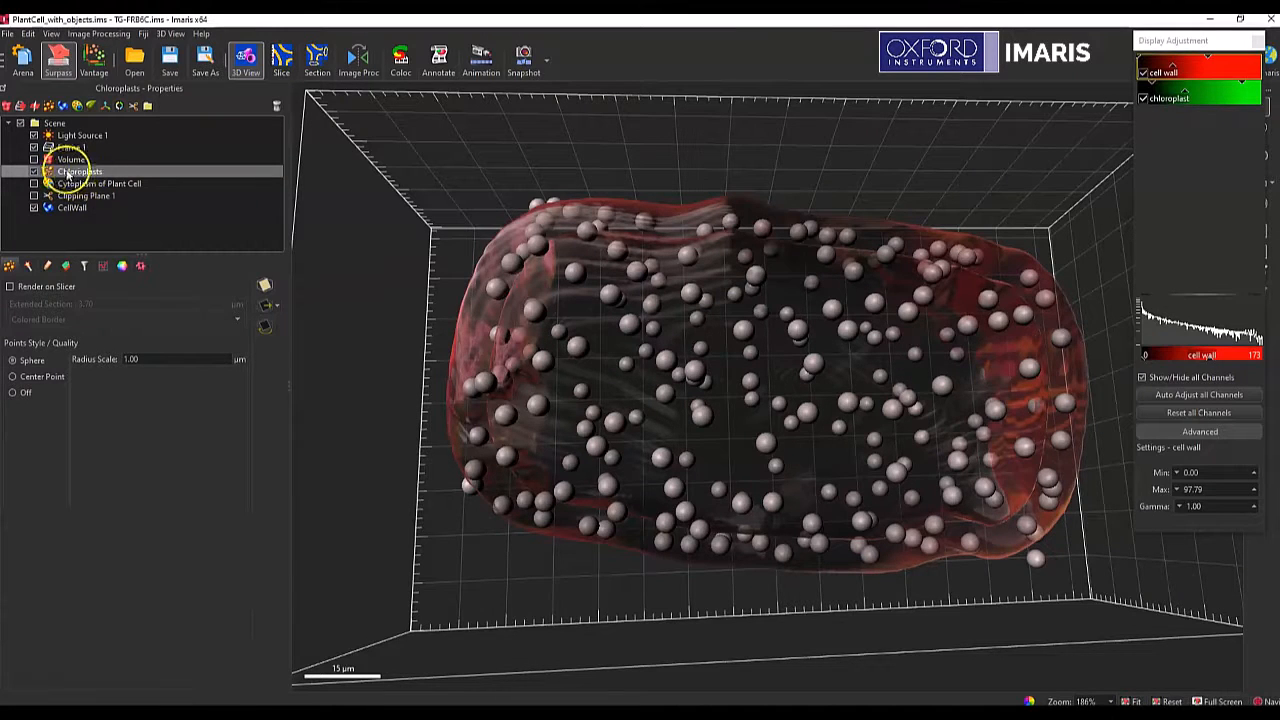
pyautogui.click(85, 267)
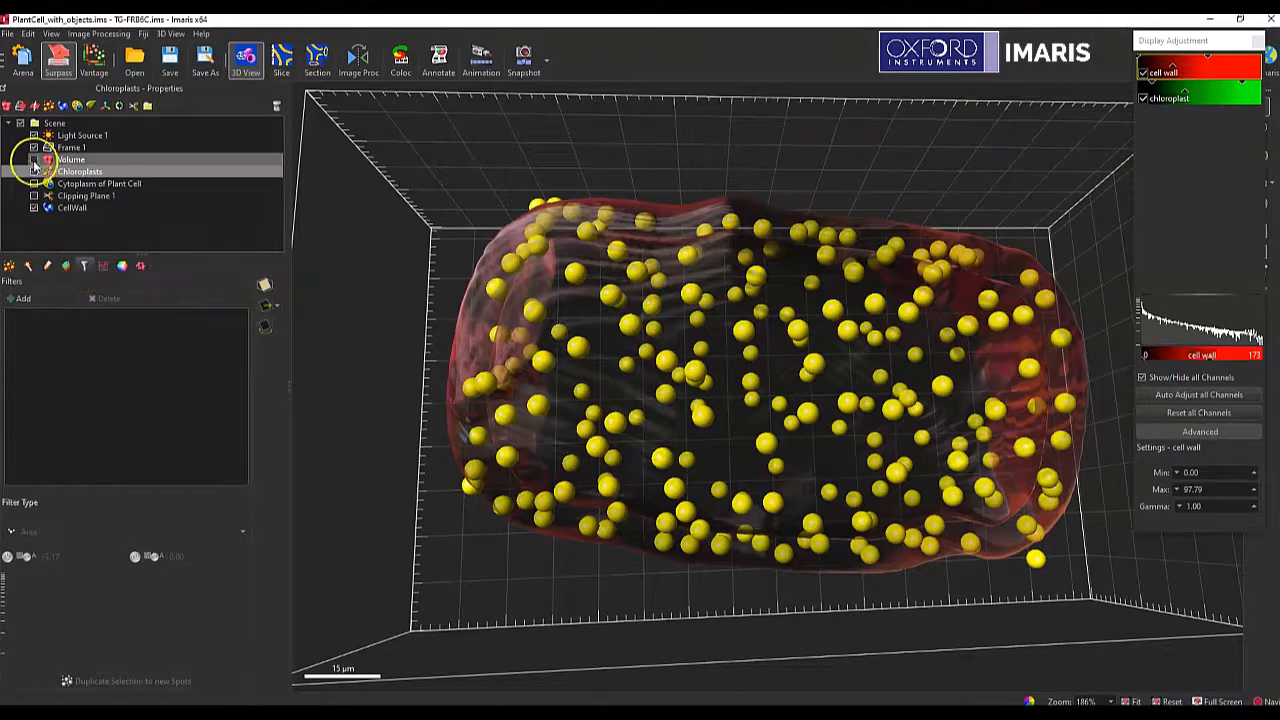
pyautogui.click(42, 298)
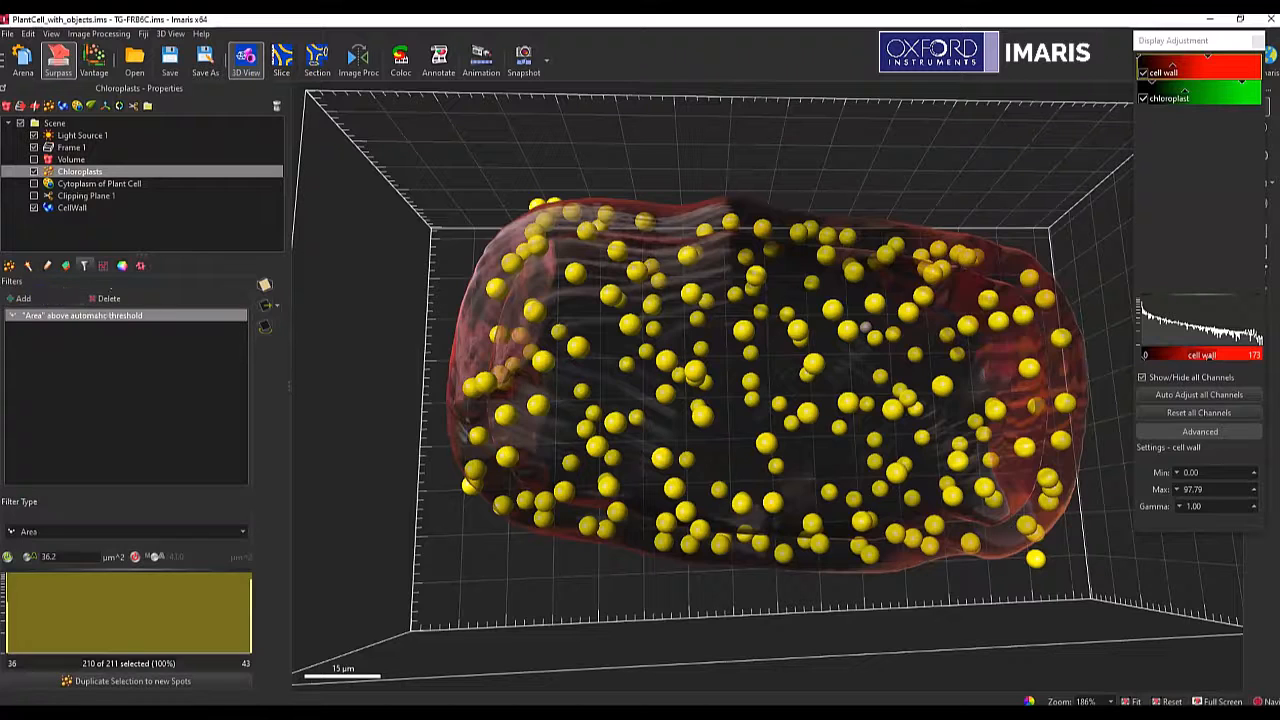
pyautogui.click(149, 532)
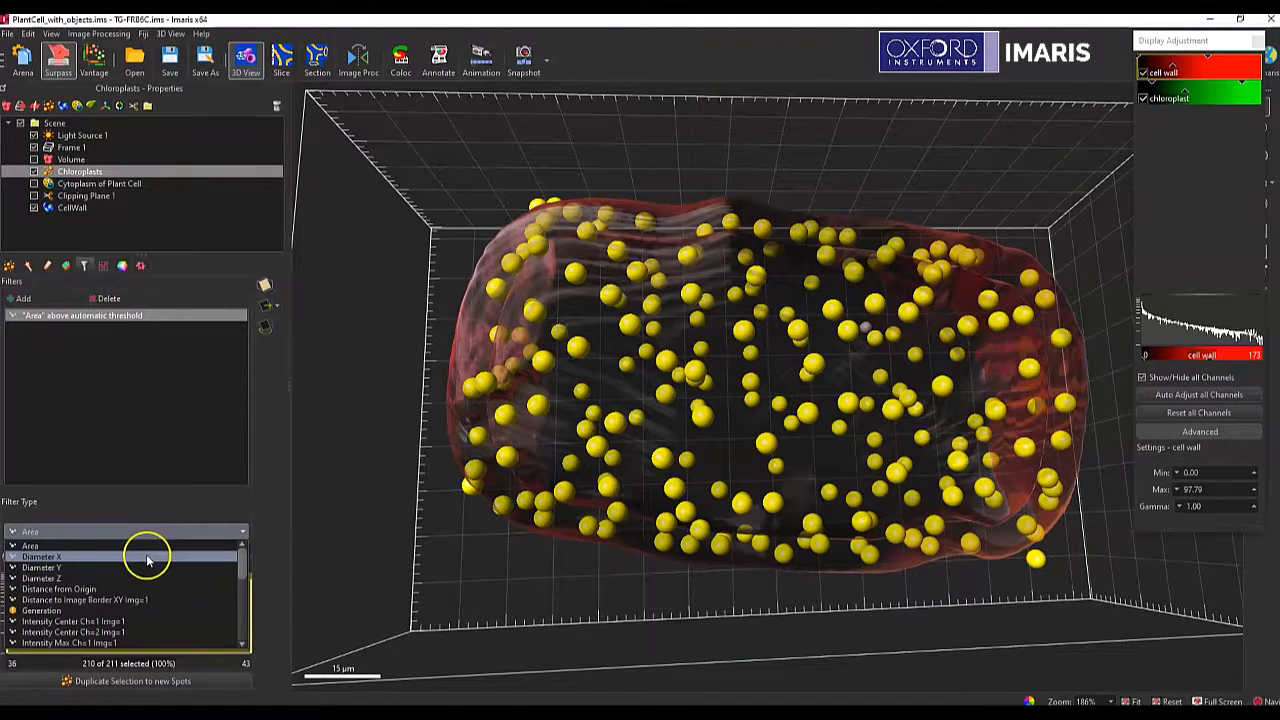
pyautogui.scroll(-10, 146, 558)
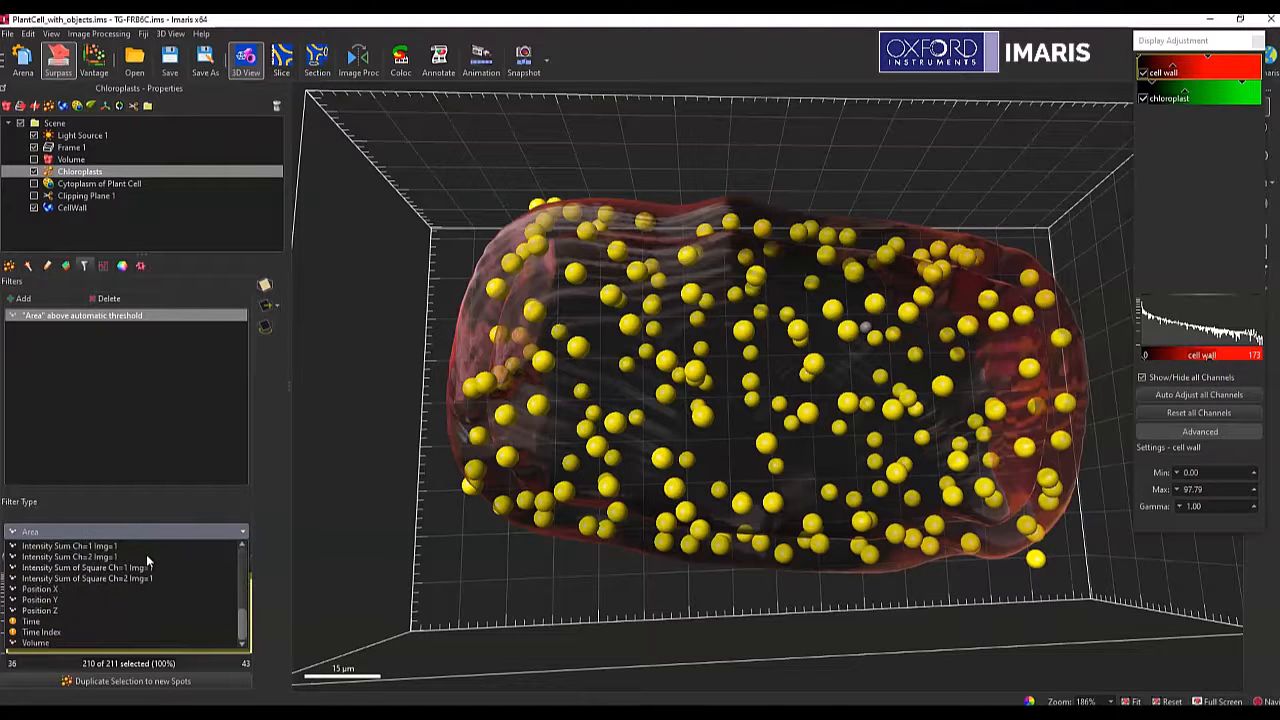
pyautogui.click(196, 513)
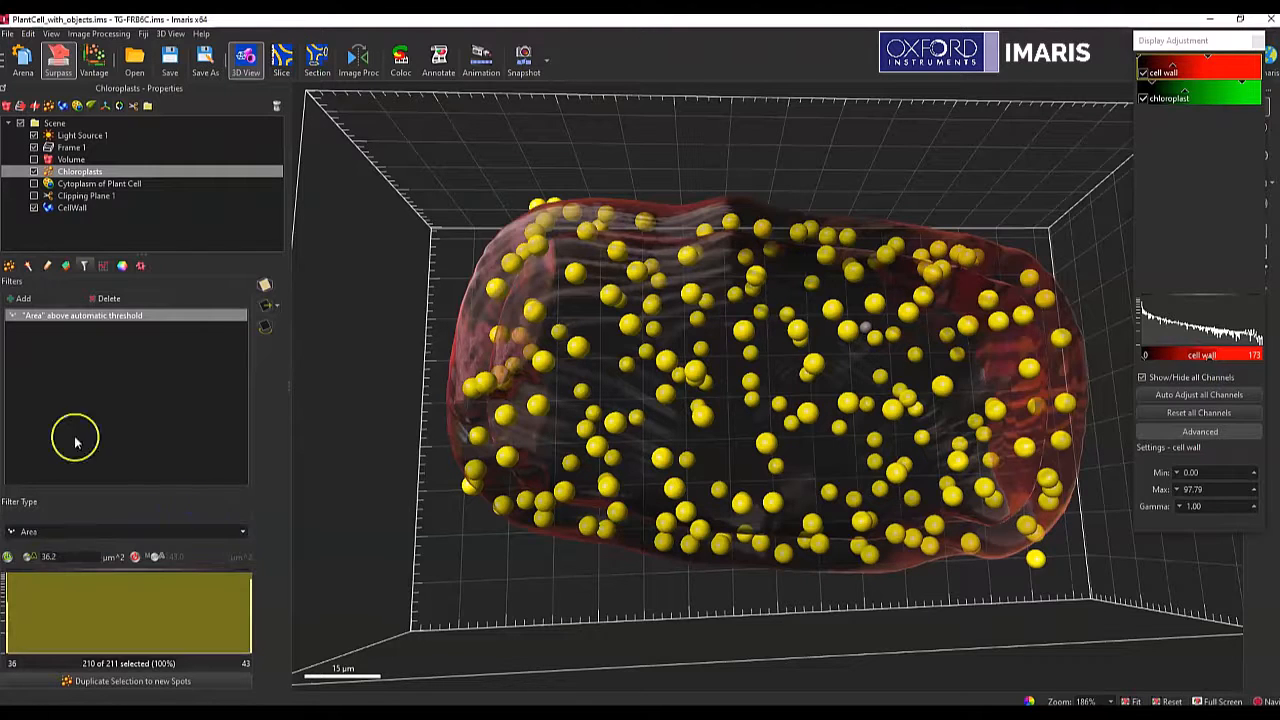
# - Enable Object-Object Statistics for the Chloroplasts spots and check the same setting on the CellWall surface
pyautogui.click(47, 266)
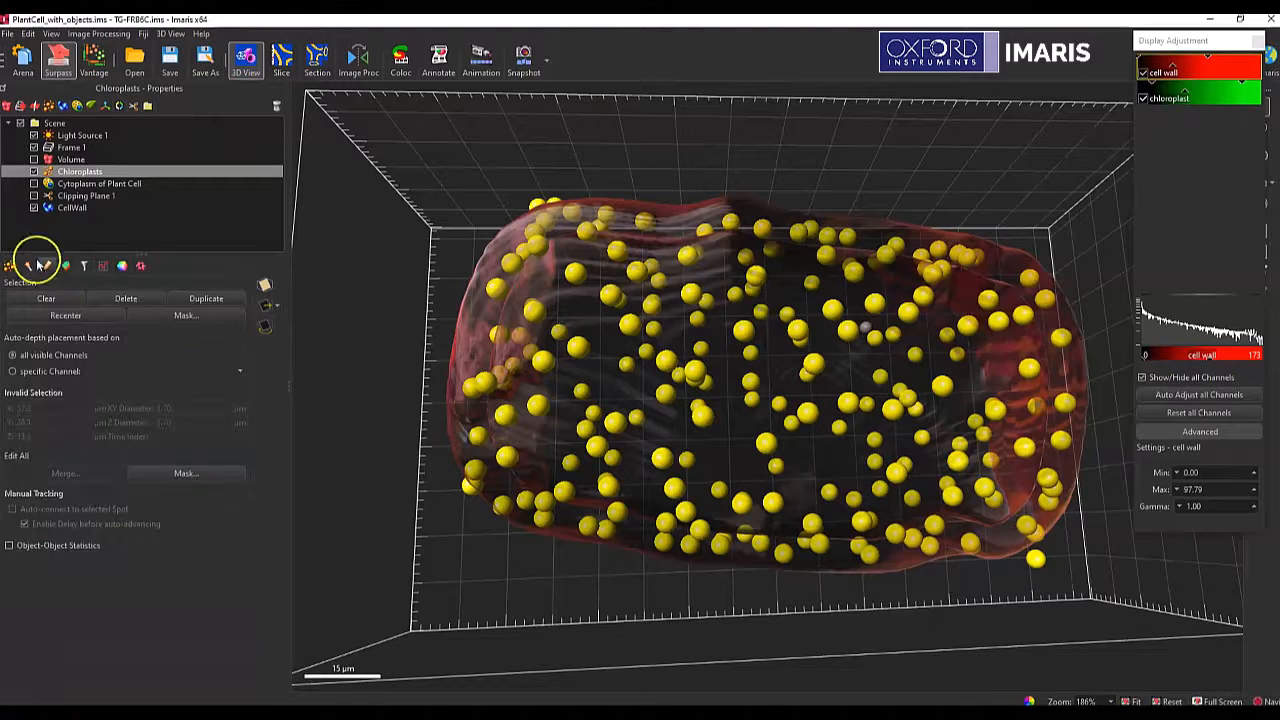
pyautogui.click(9, 546)
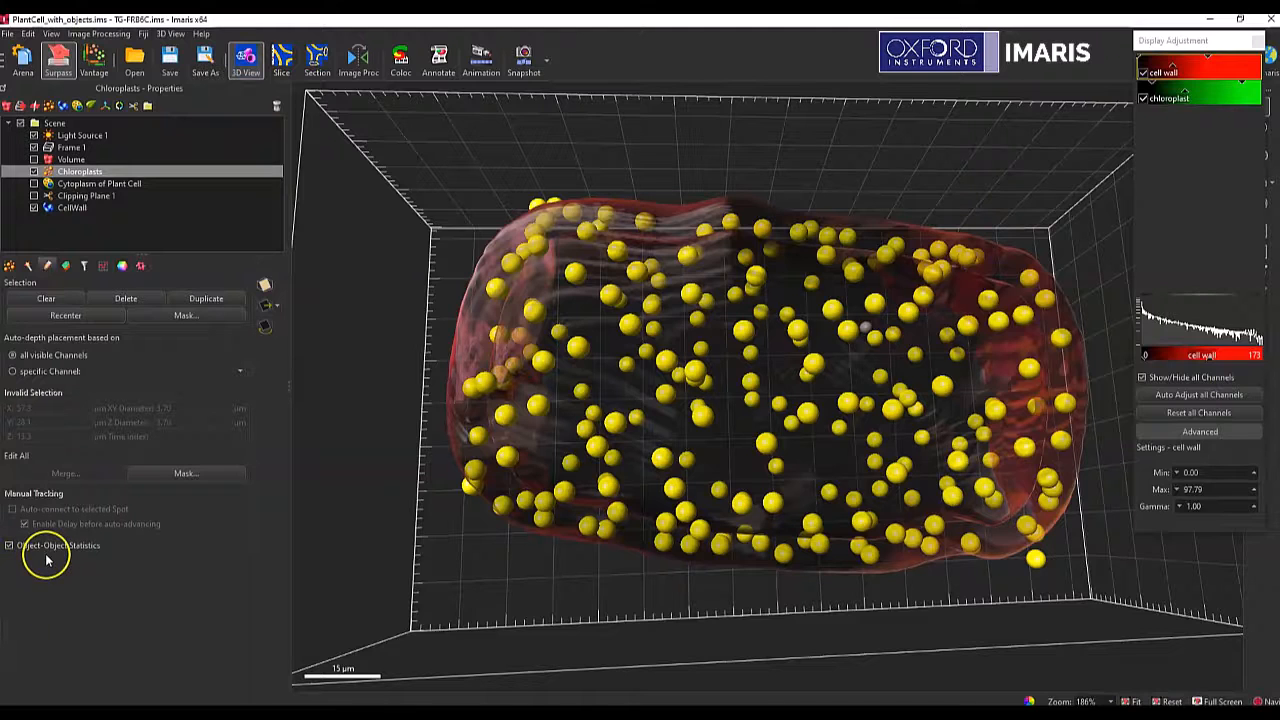
pyautogui.click(75, 208)
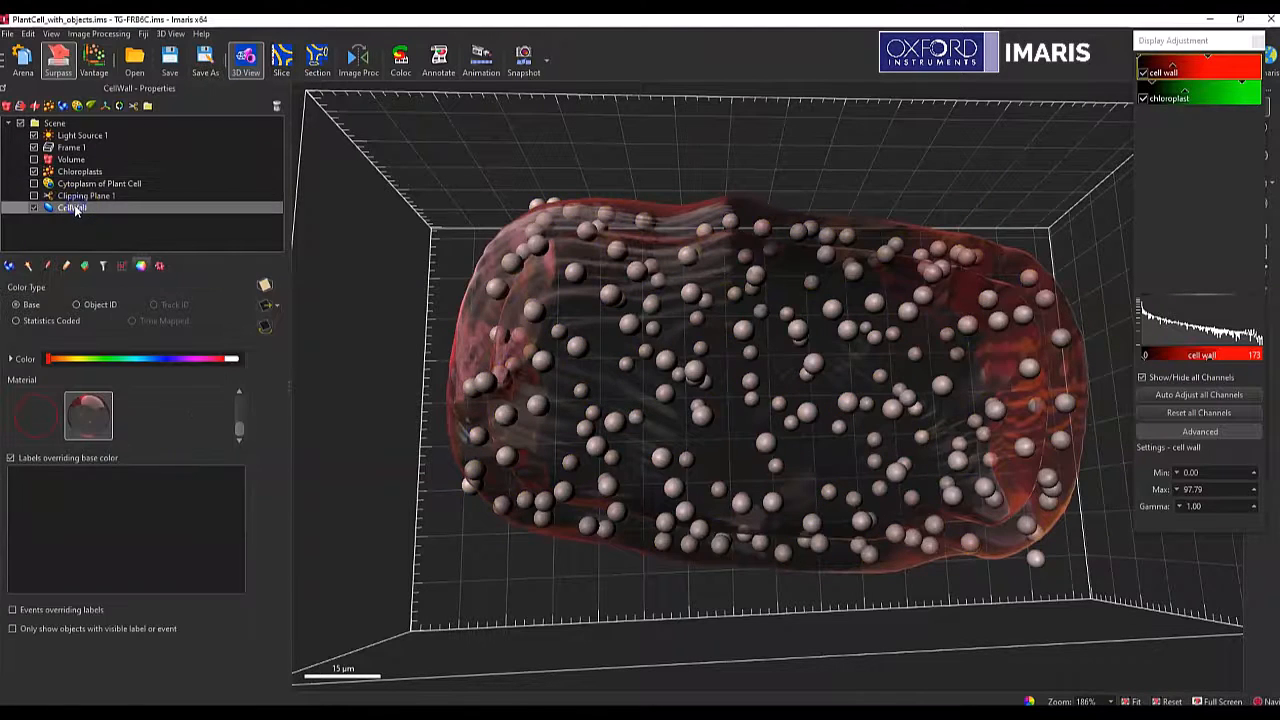
pyautogui.click(66, 266)
pyautogui.click(121, 267)
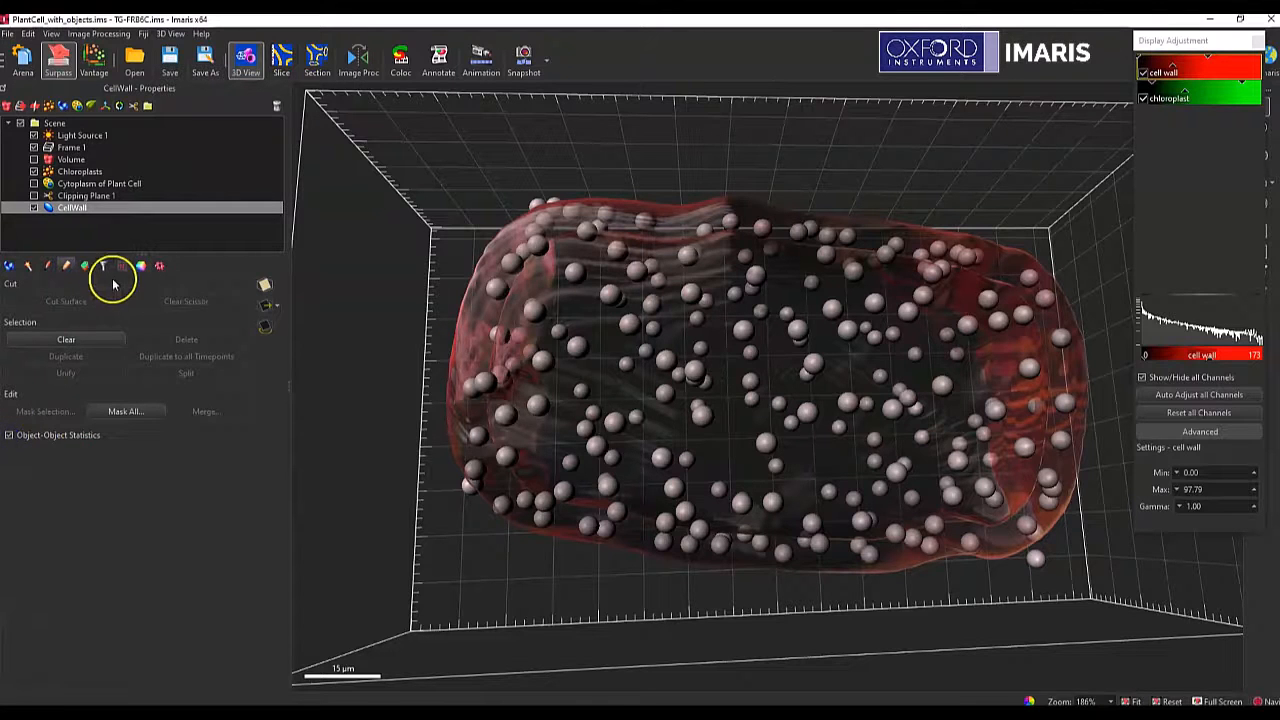
# - Set the Chloroplasts filter type to Shortest Distance to Surfaces Surfaces=CellWall
pyautogui.click(79, 171)
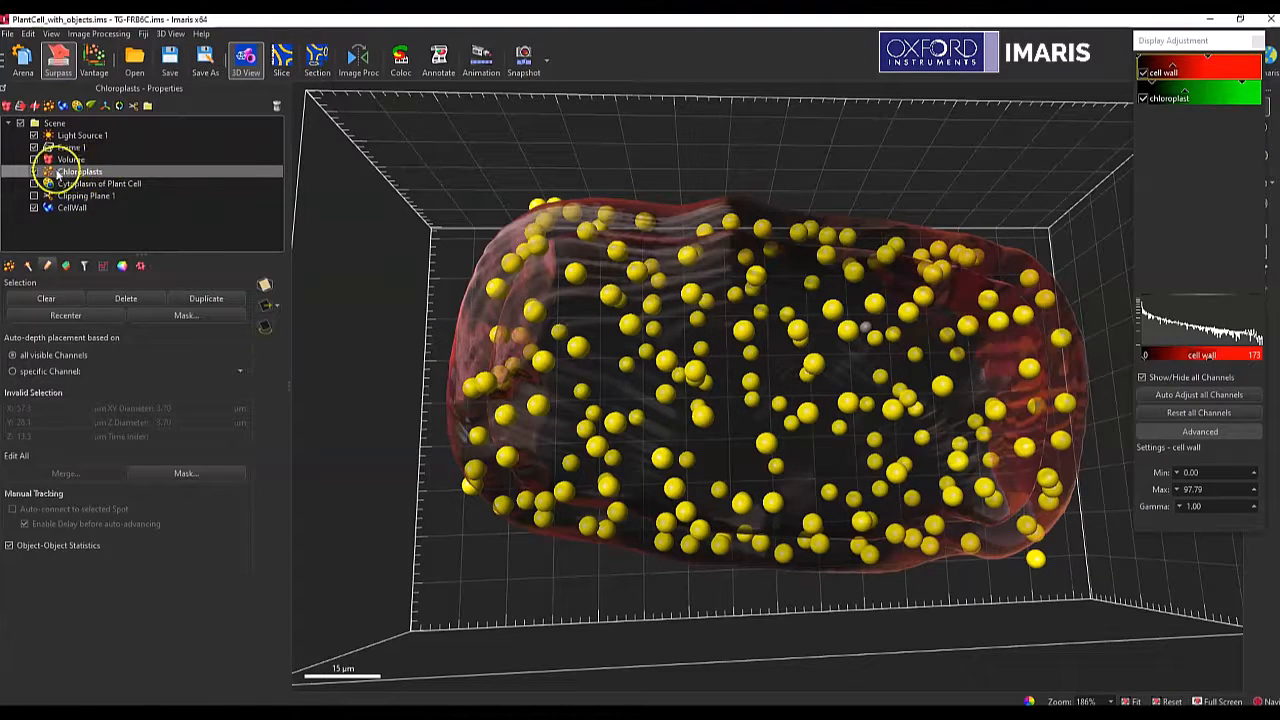
pyautogui.click(85, 267)
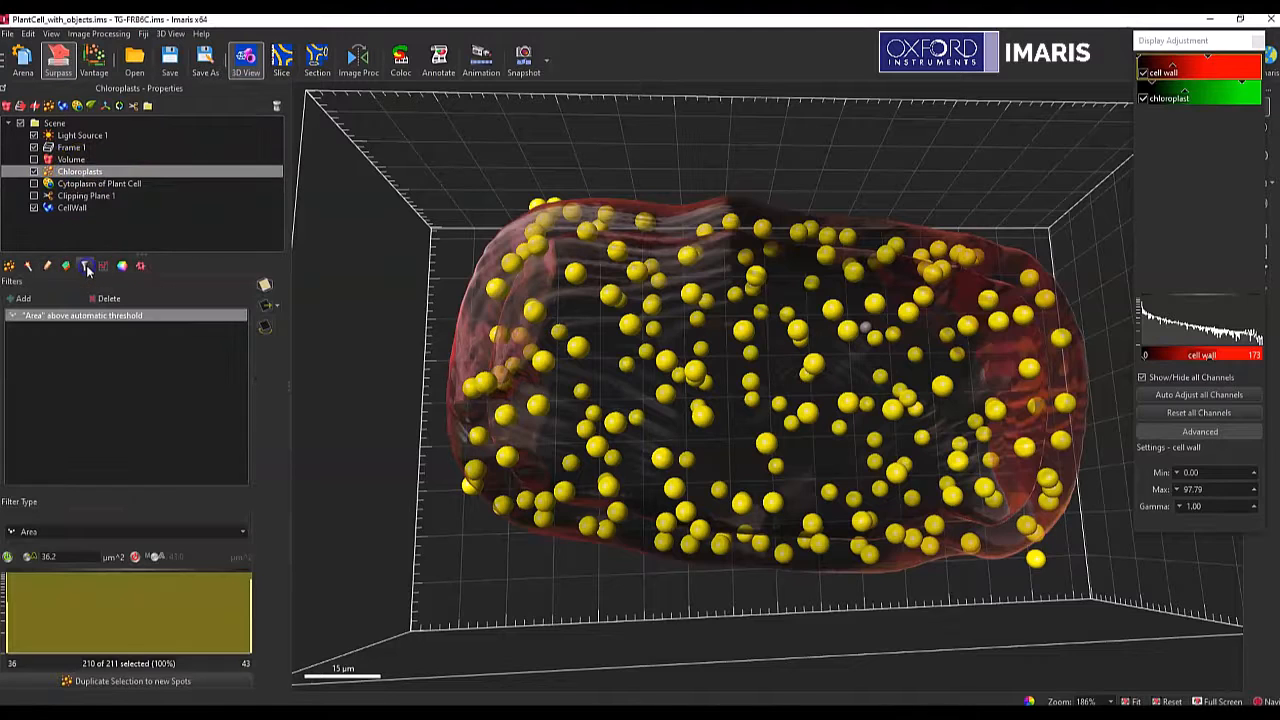
pyautogui.click(57, 531)
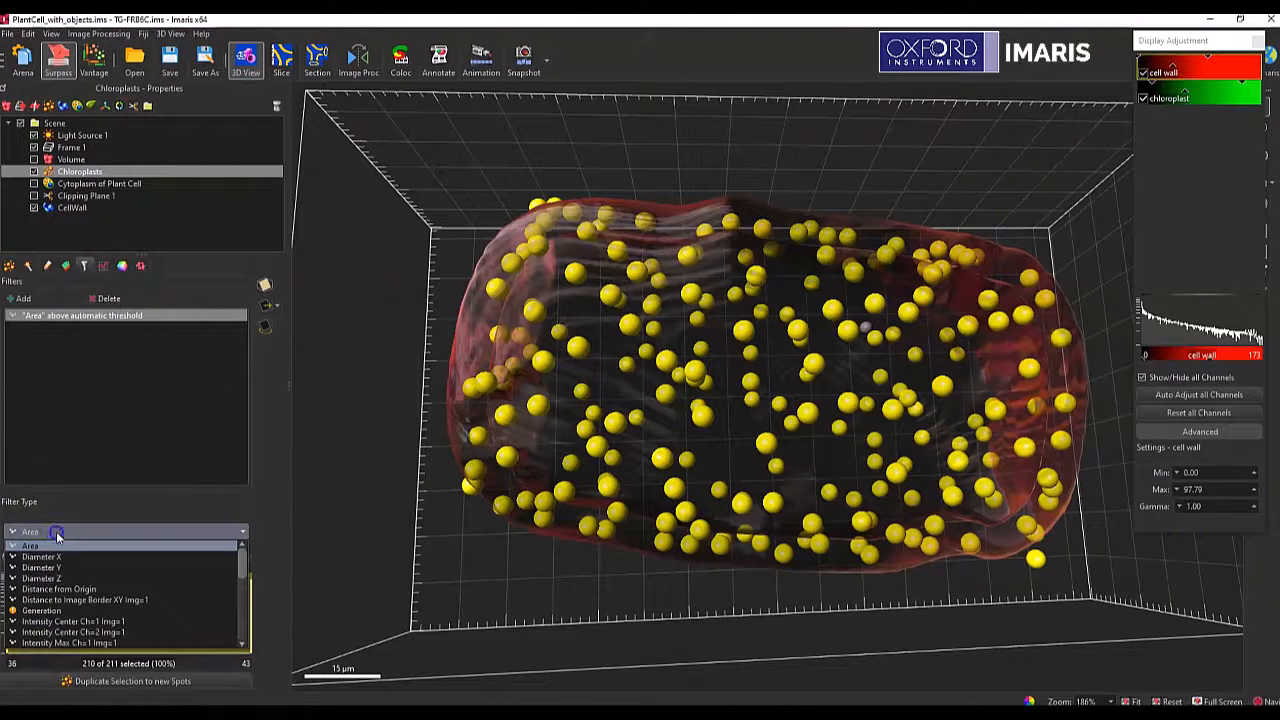
pyautogui.scroll(-8, 68, 575)
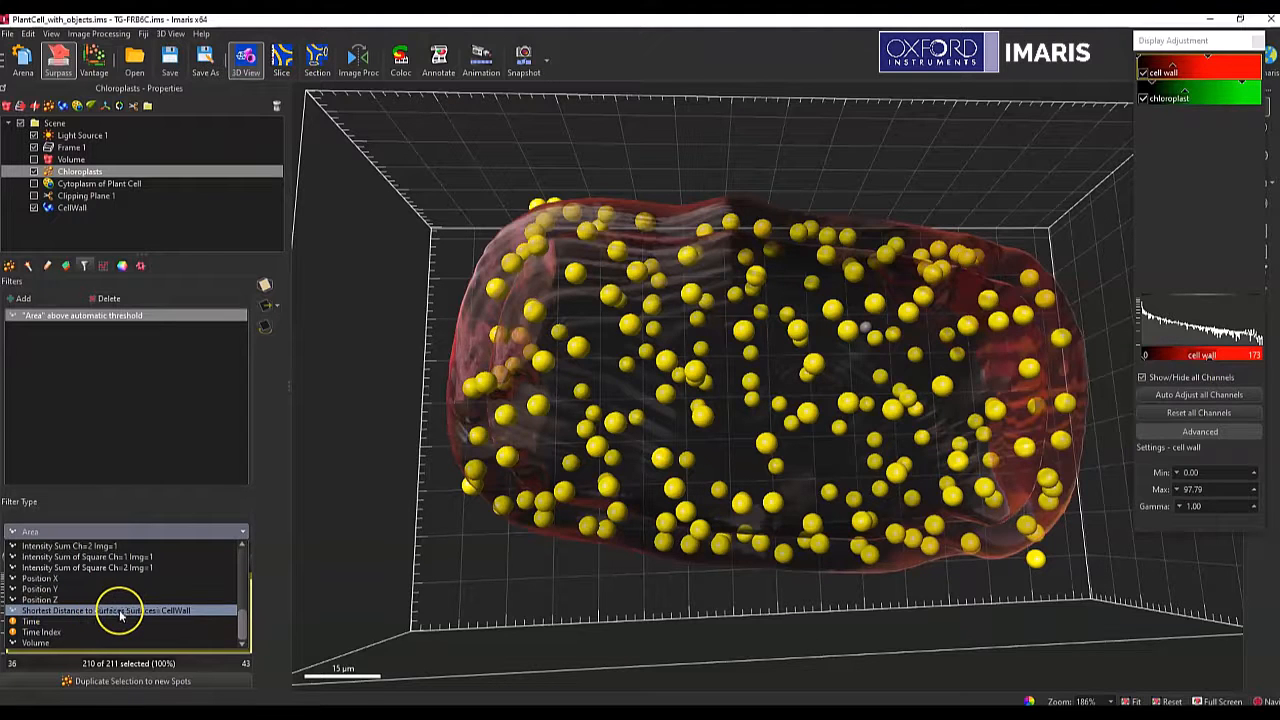
pyautogui.click(178, 612)
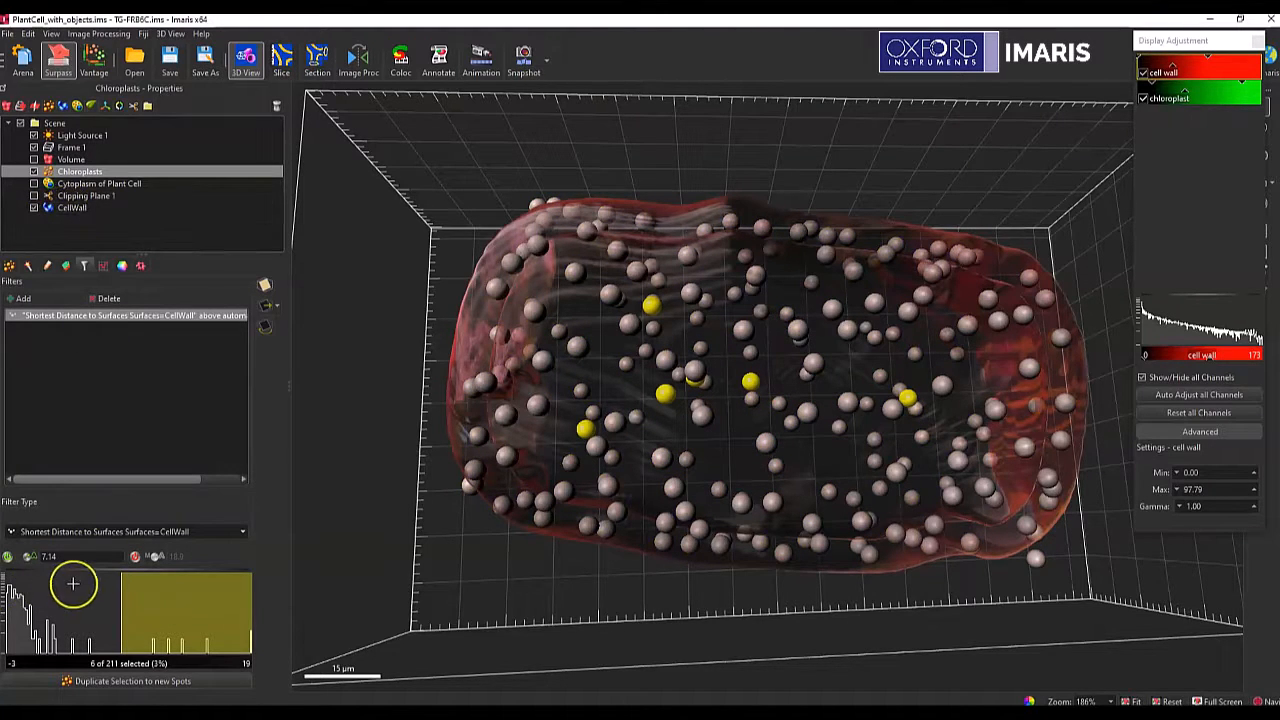
# - Set the distance filter's upper threshold to 0.00 and disable its lower threshold to select the spots inside the cell wall
pyautogui.click(135, 557)
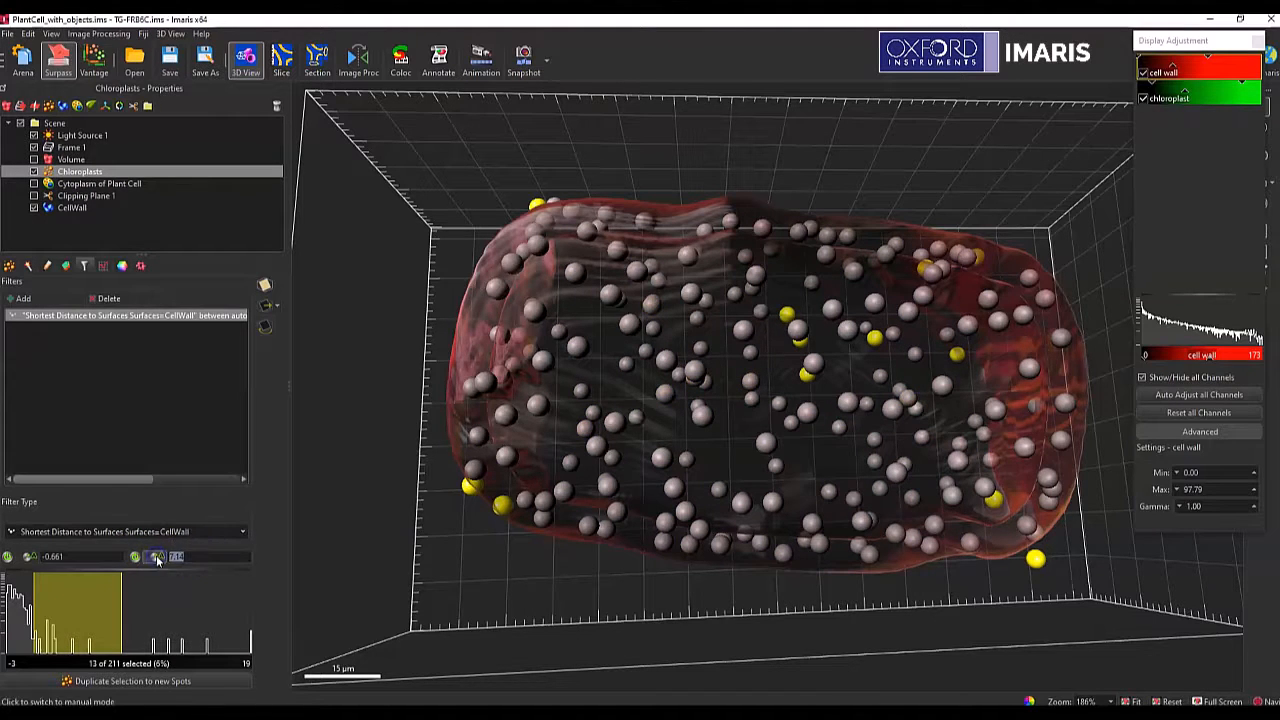
pyautogui.click(104, 555)
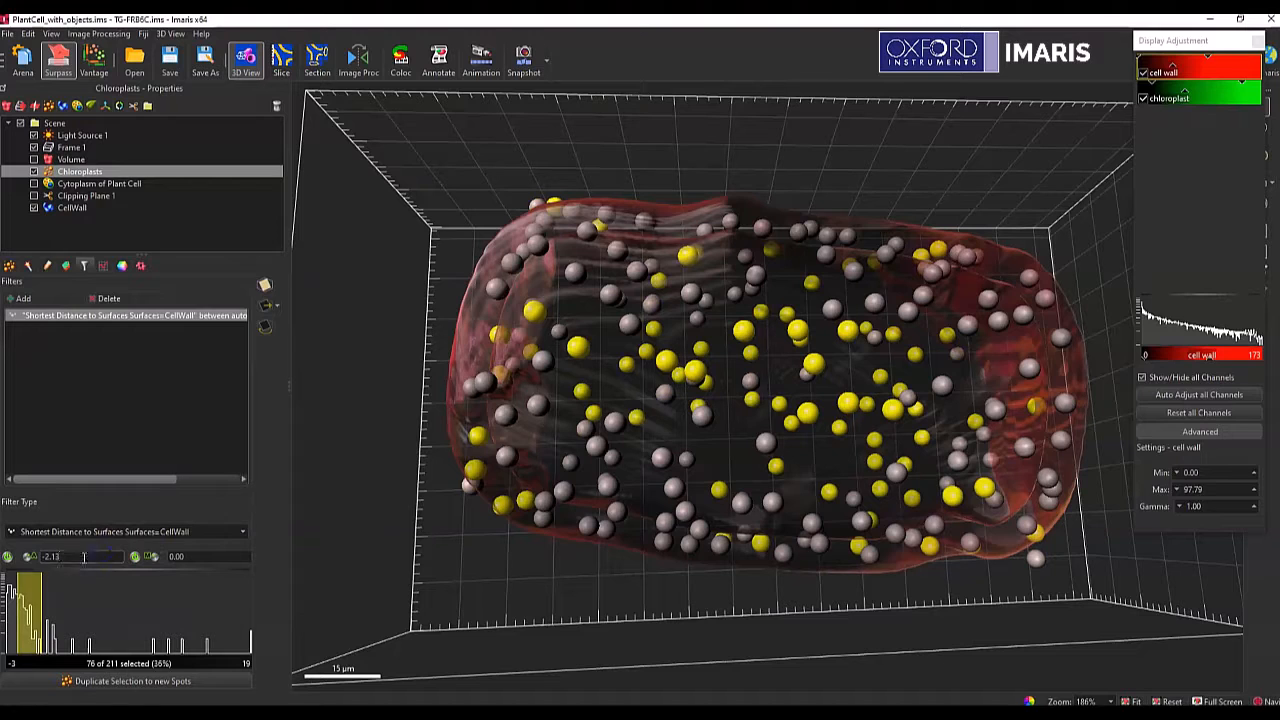
pyautogui.moveTo(18, 597); pyautogui.dragTo(8, 598)
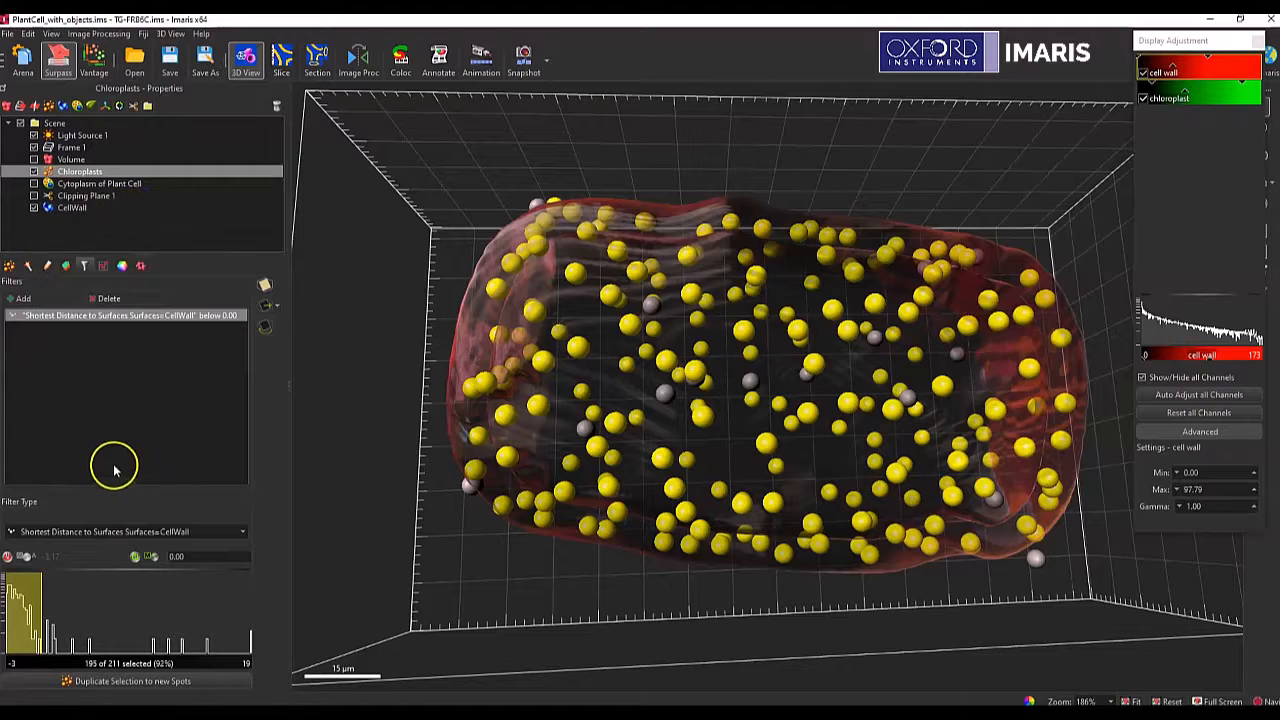
# - Create a classification set named Interior for the points and assign the filtered spots to a class named Interior
pyautogui.click(66, 266)
pyautogui.click(67, 268)
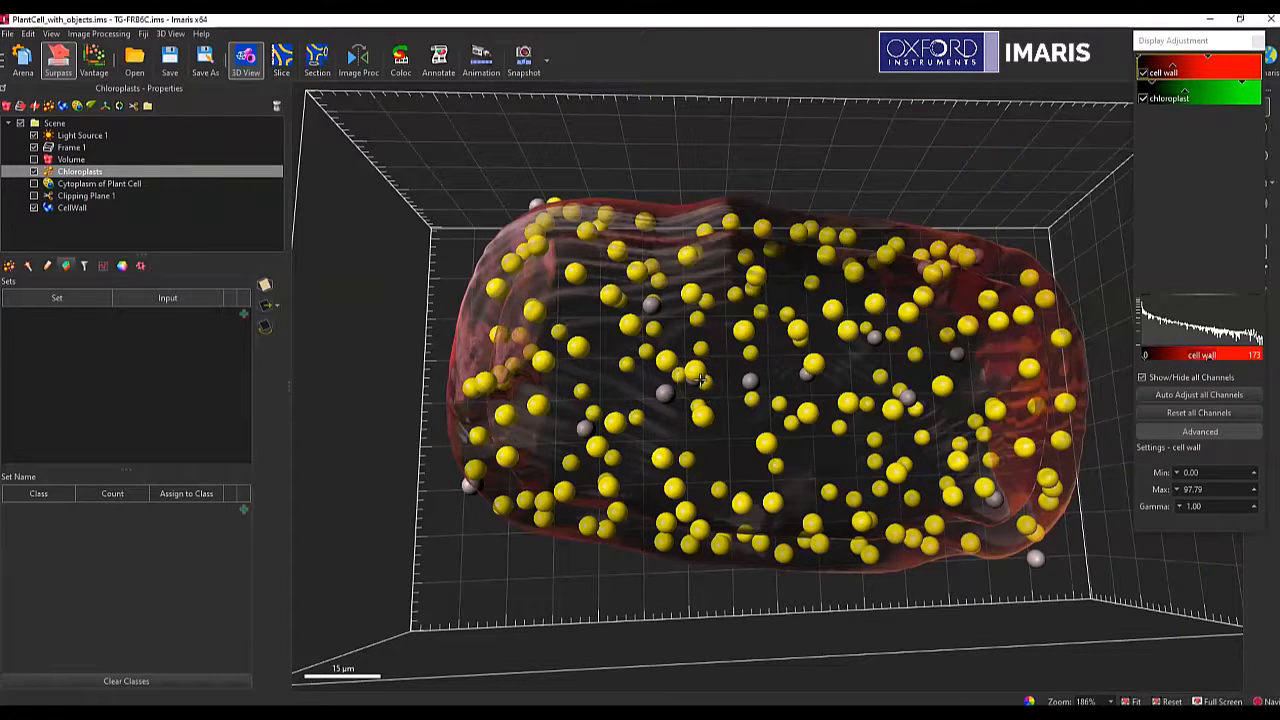
pyautogui.click(244, 316)
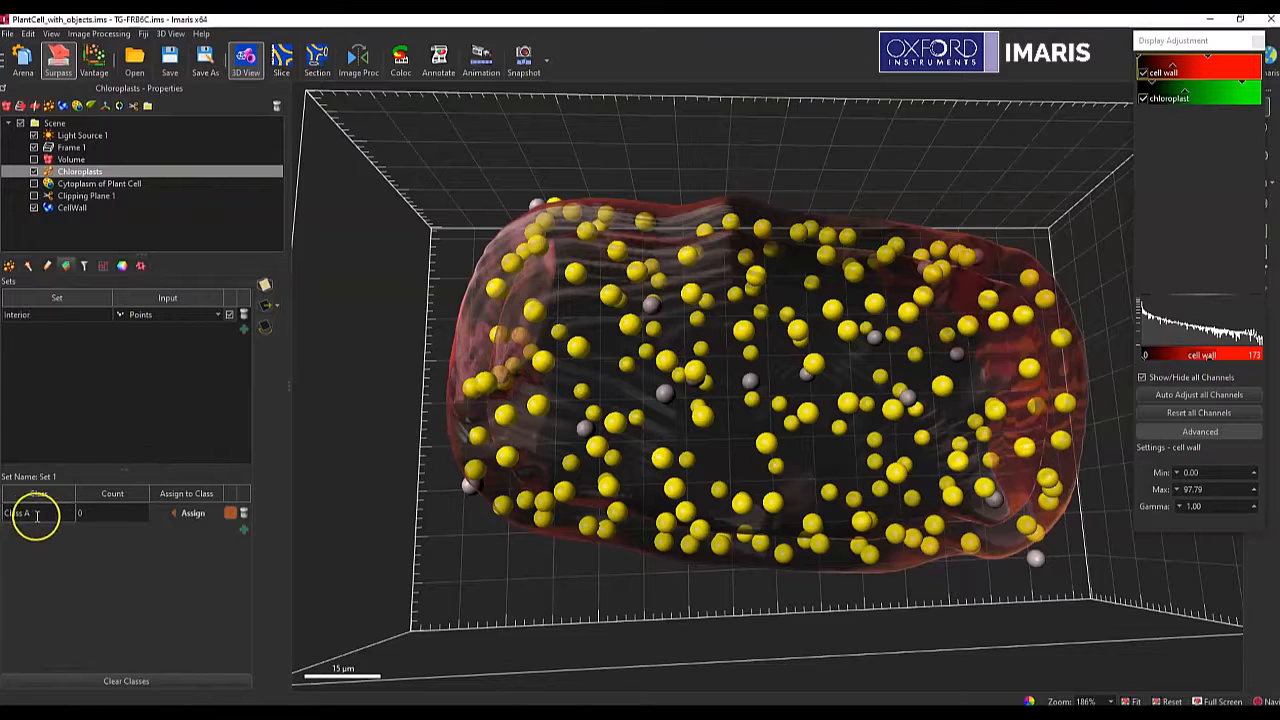
pyautogui.click(171, 516)
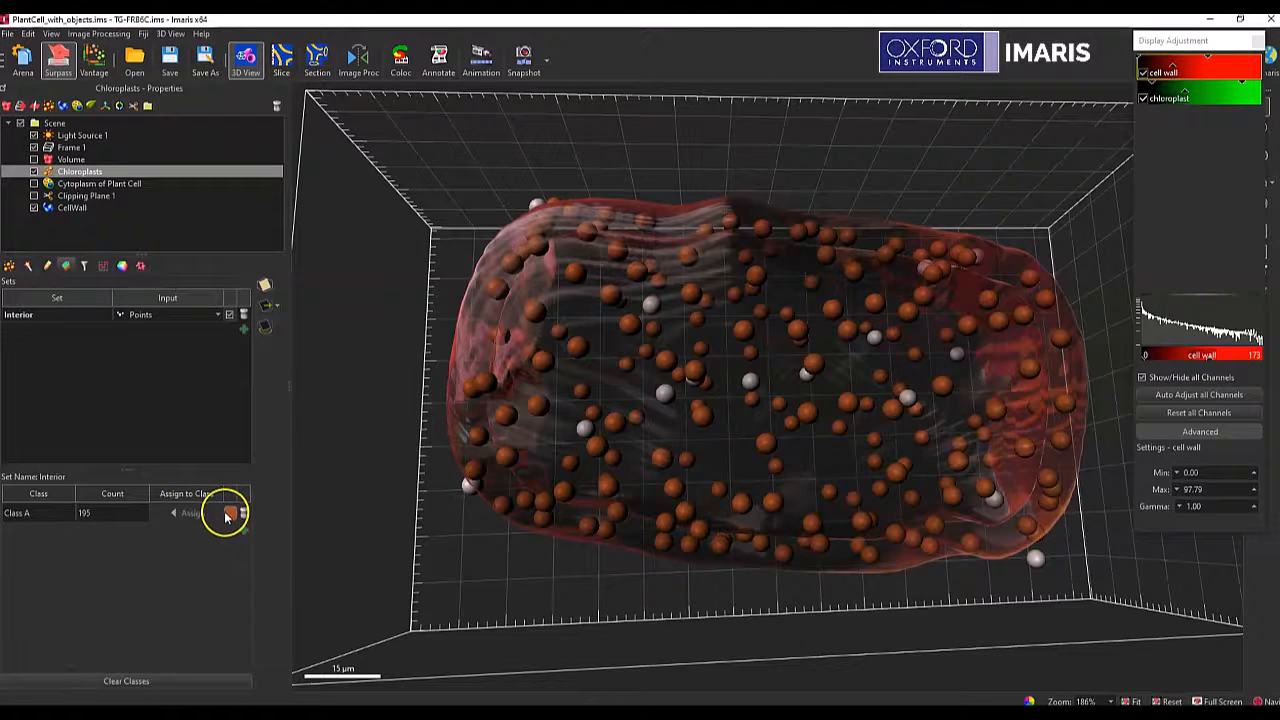
pyautogui.click(41, 512)
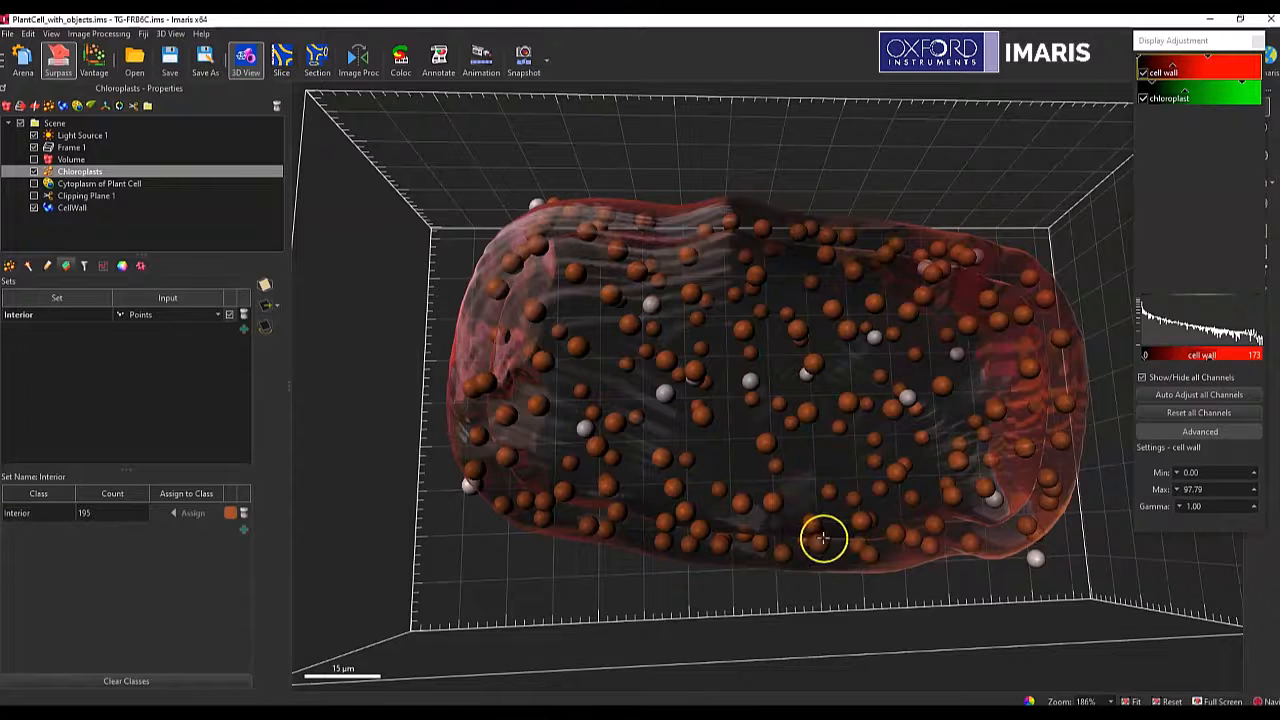
# - Show the detailed statistics of the Chloroplasts spots for Intensity Max Ch=1 Img=1
pyautogui.click(104, 268)
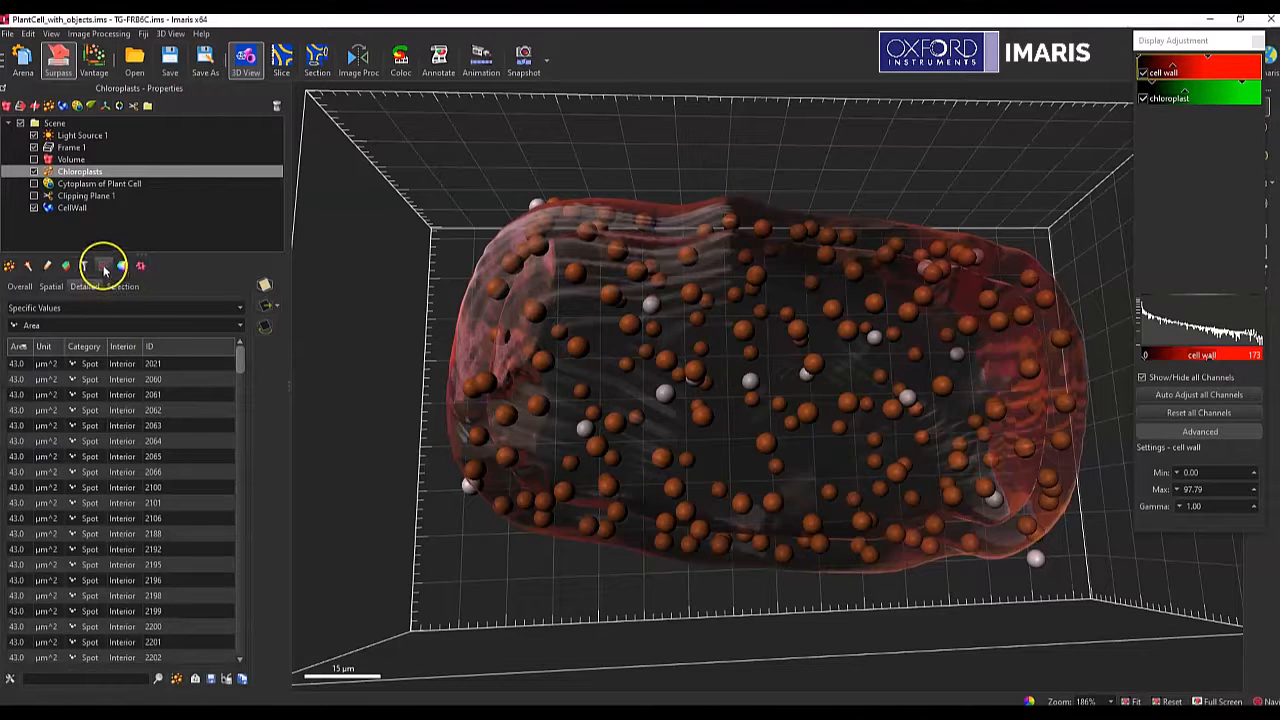
pyautogui.click(59, 326)
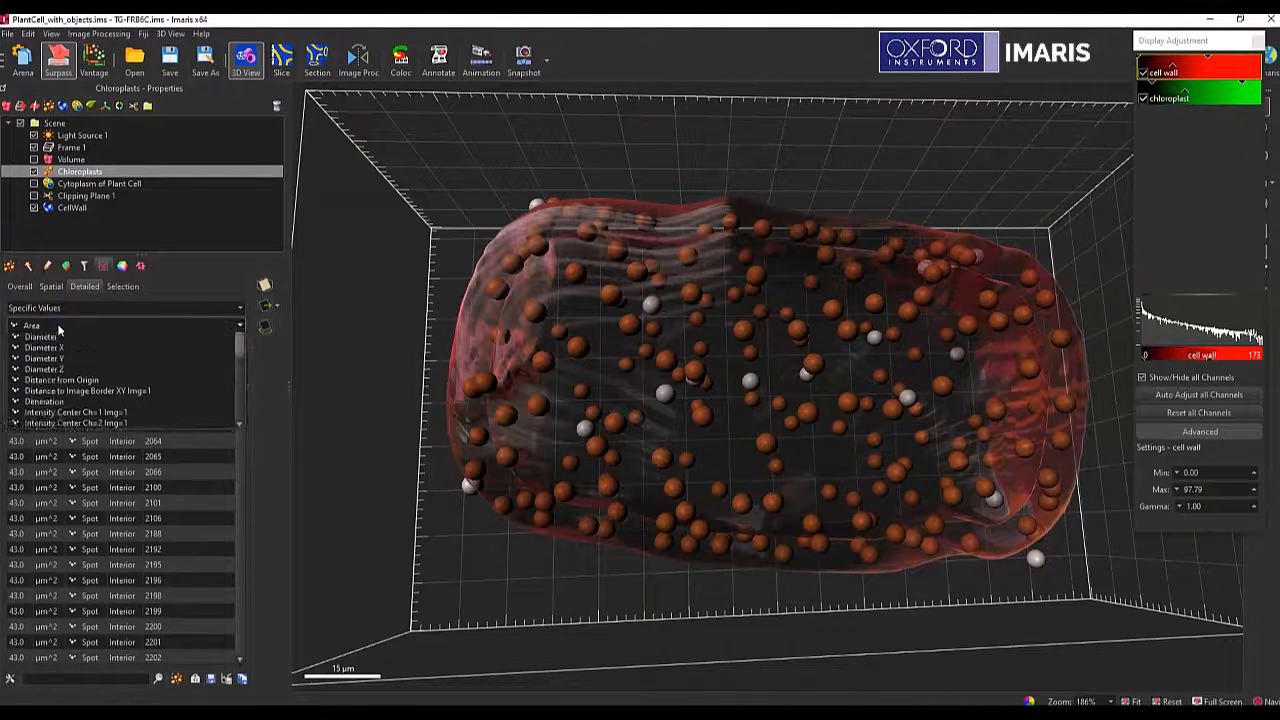
pyautogui.scroll(-5, 69, 380)
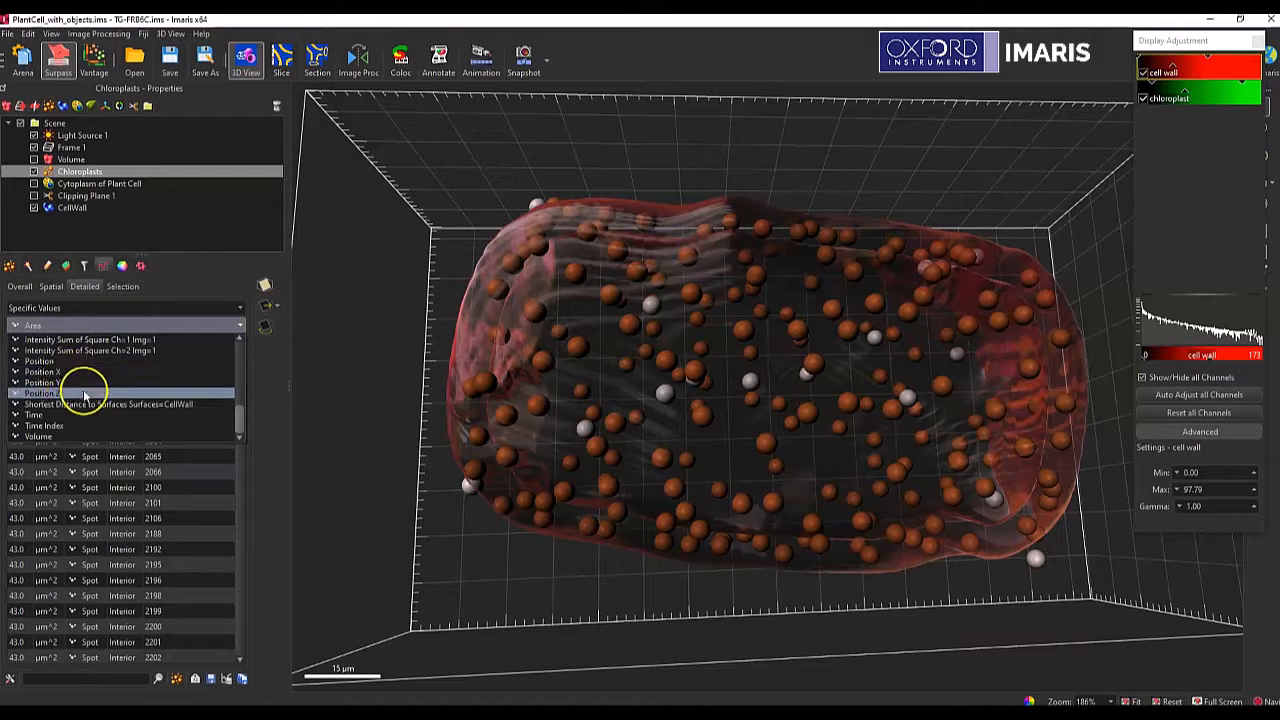
pyautogui.scroll(5, 85, 395)
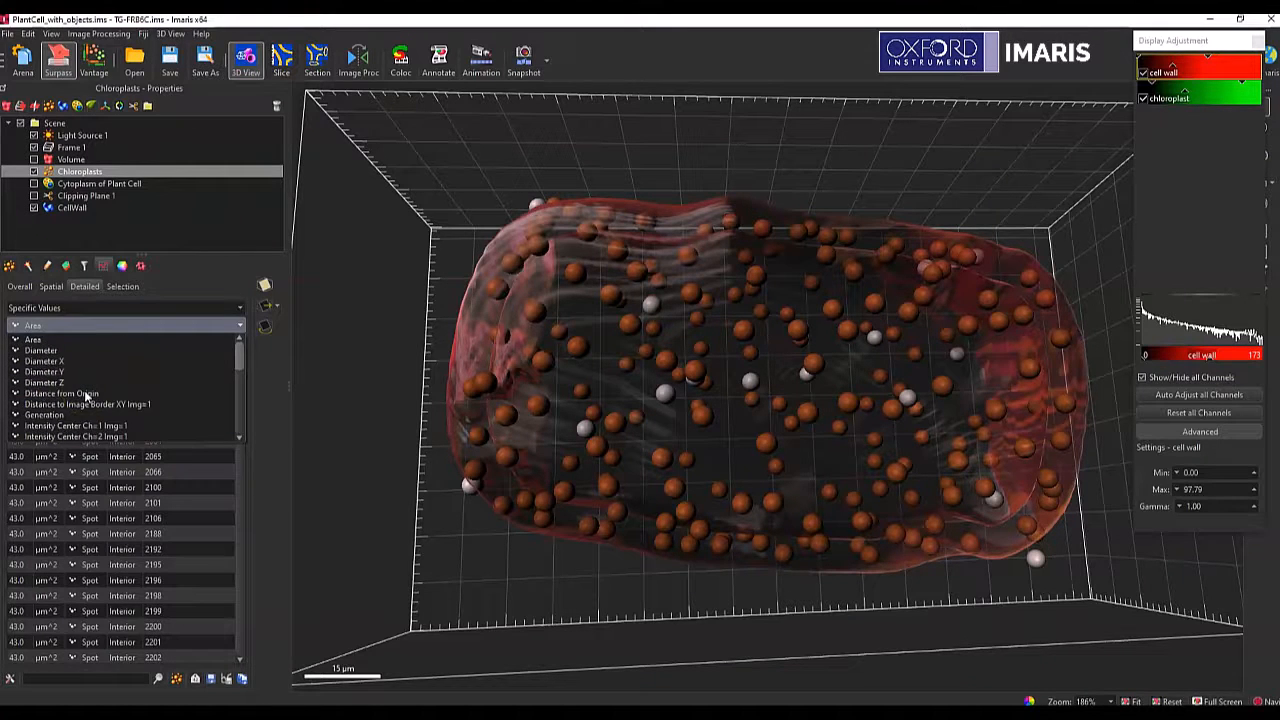
pyautogui.scroll(-1, 84, 395)
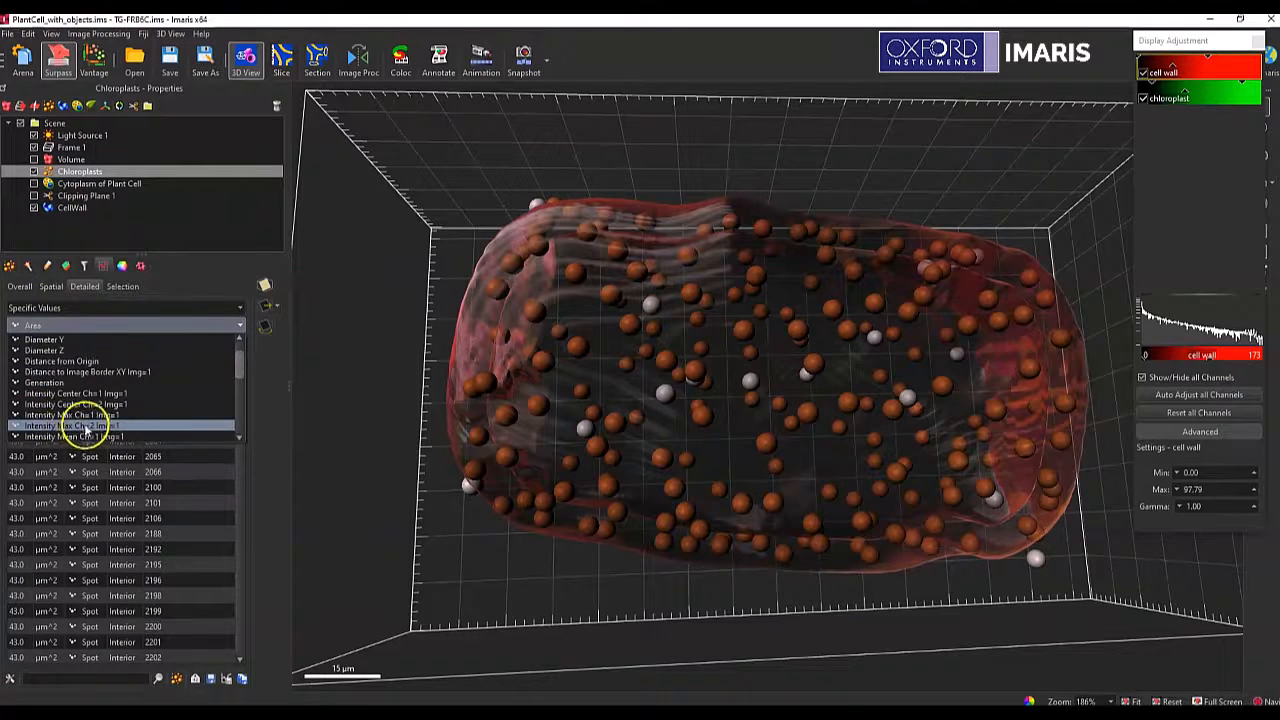
pyautogui.click(96, 415)
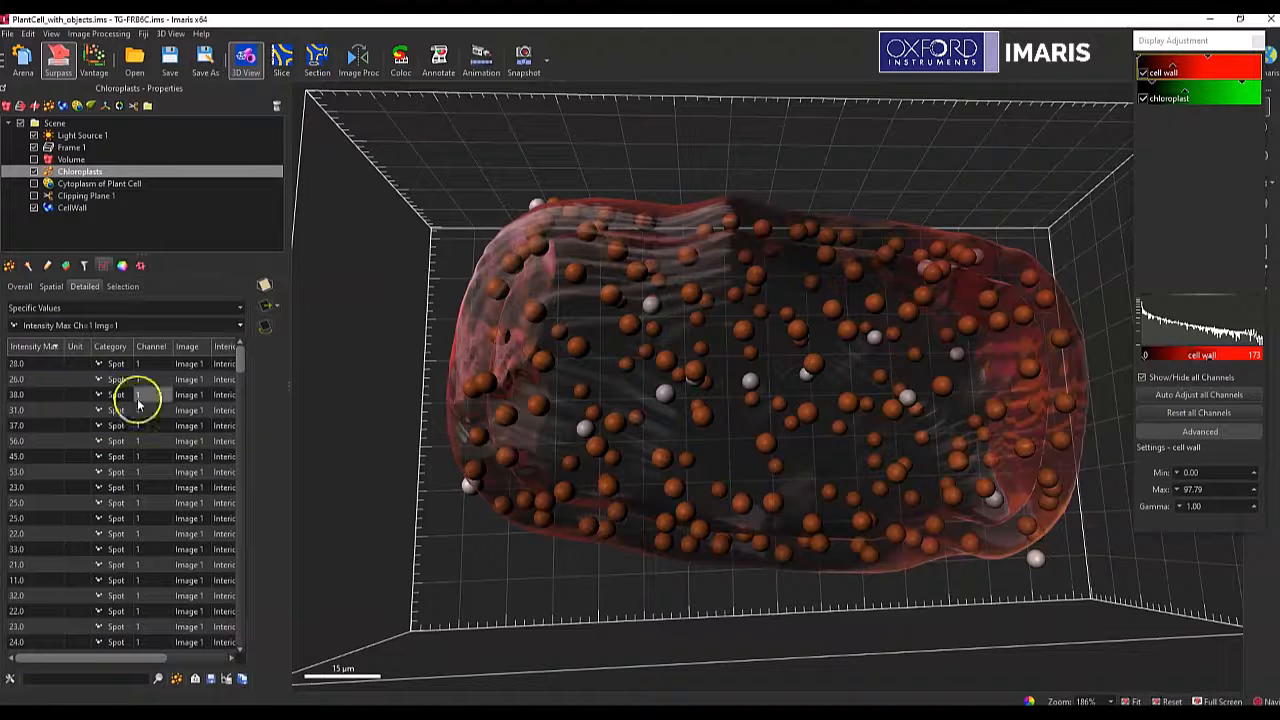
# - Widen the statistics table, select the spot with ID 2216 that lacks an Interior class, and inspect its location in the 3D view
pyautogui.moveTo(287, 378); pyautogui.dragTo(443, 366)
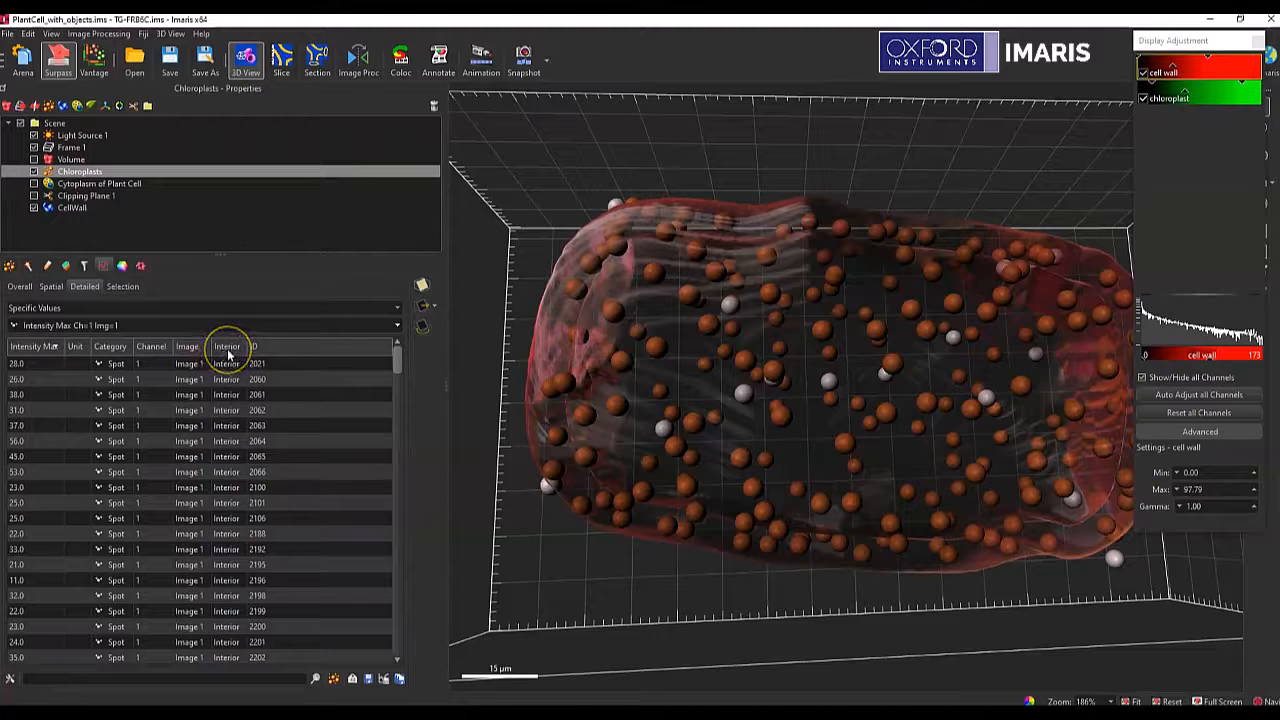
pyautogui.scroll(-3, 235, 410)
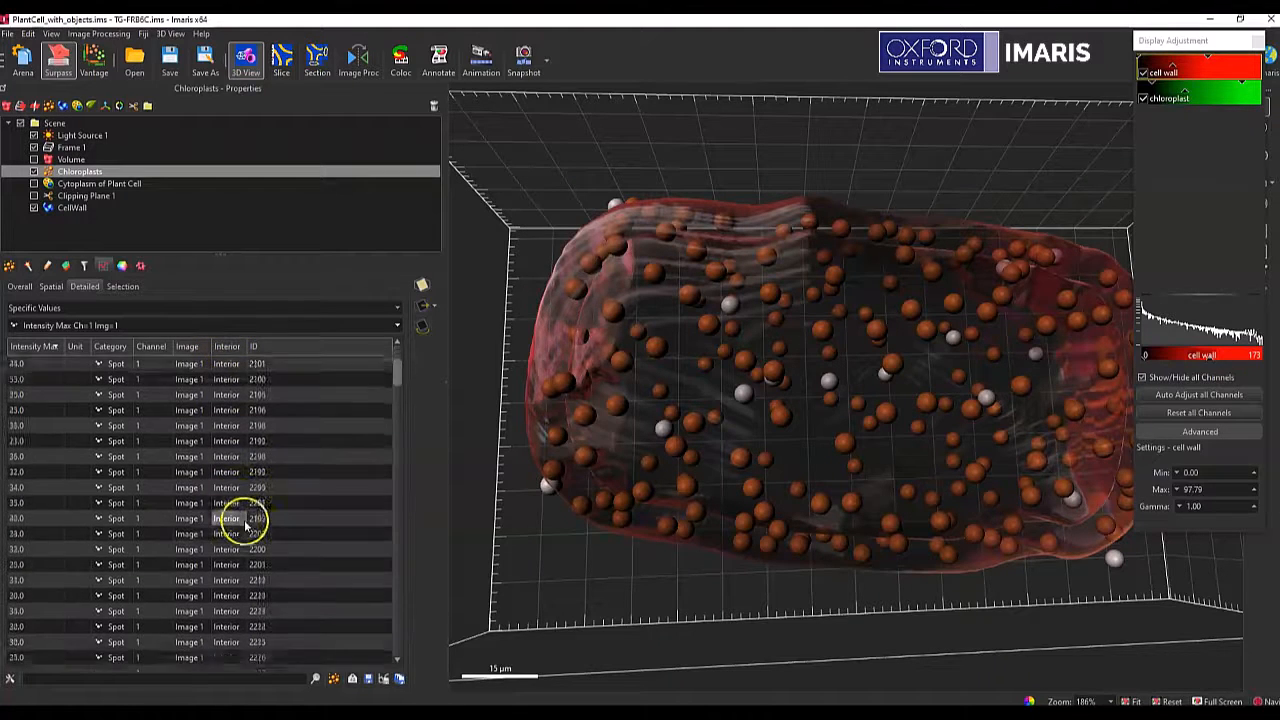
pyautogui.scroll(-3, 242, 522)
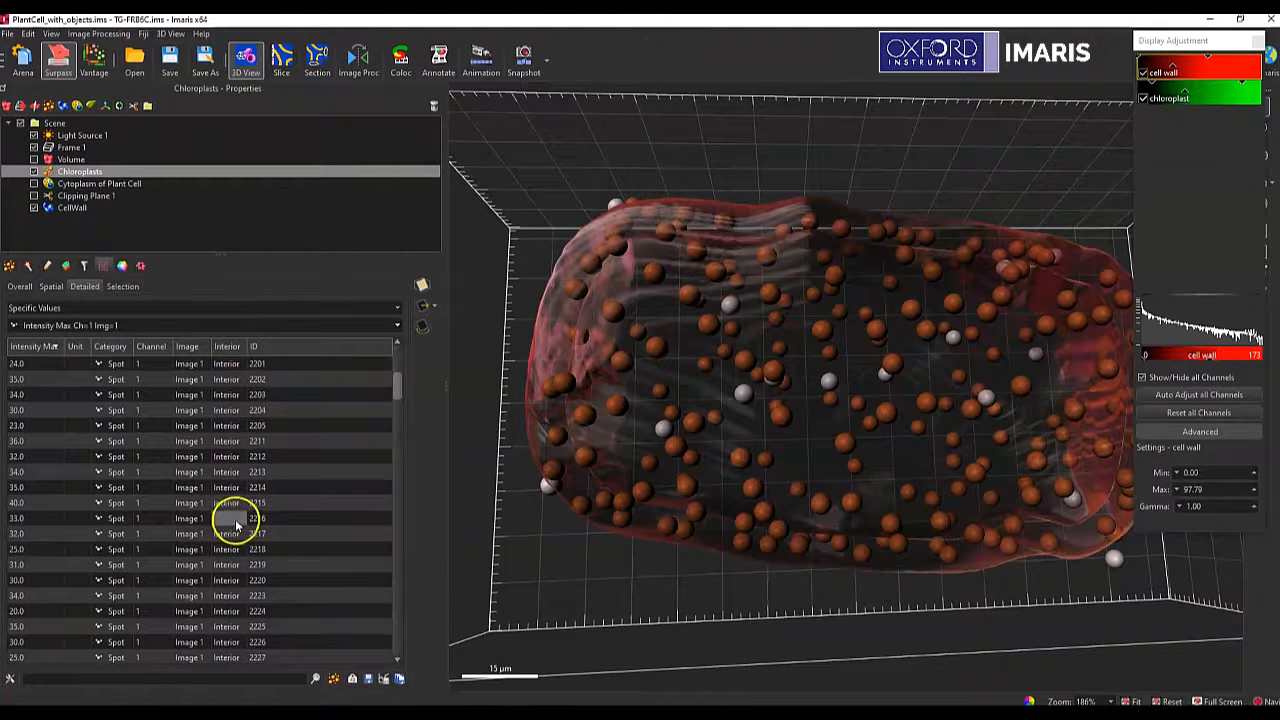
pyautogui.click(236, 520)
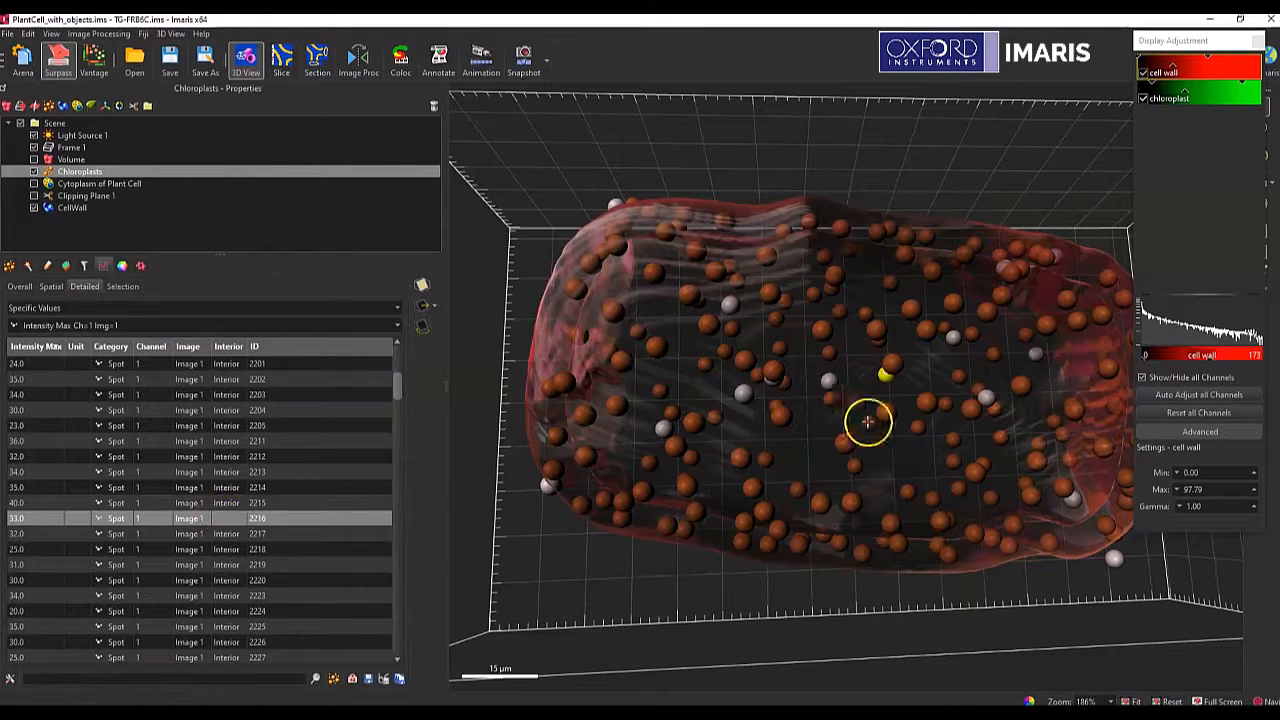
pyautogui.moveTo(812, 340); pyautogui.dragTo(947, 503)
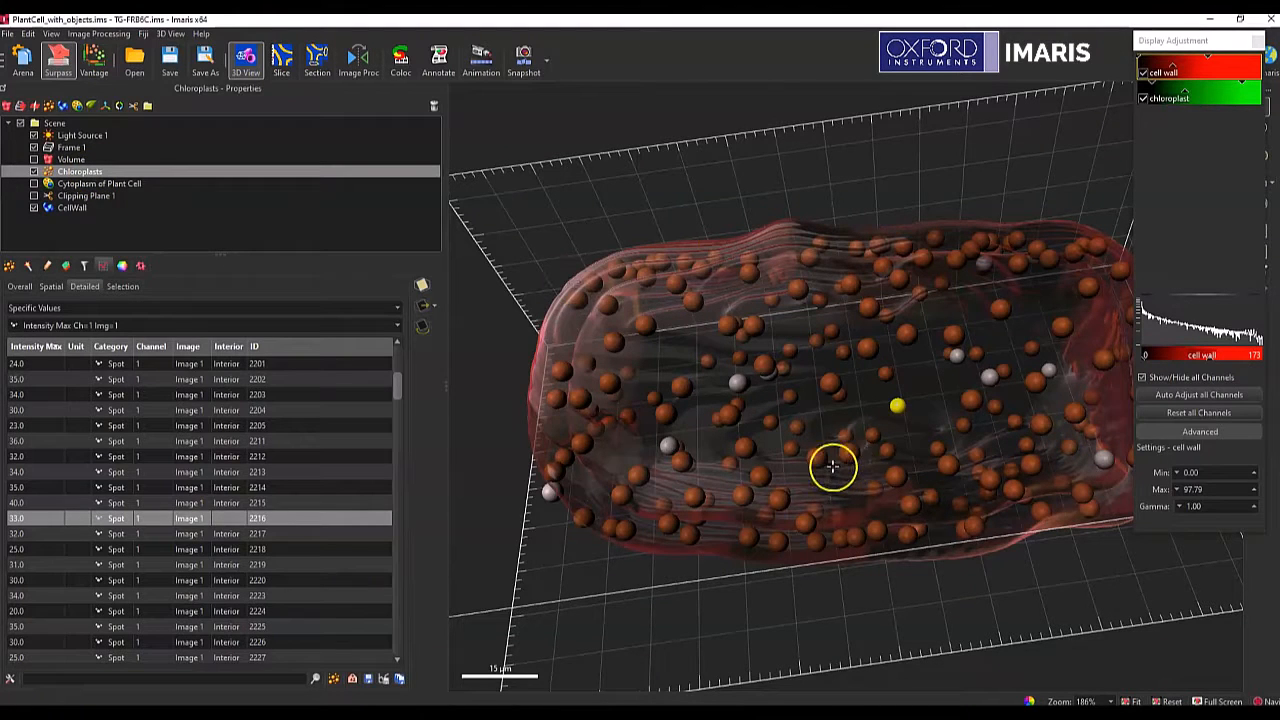
# - Enable the lower threshold of the CellWall distance filter and set the range from 0.00 to 19.0 to select the spots outside the surface
pyautogui.click(84, 268)
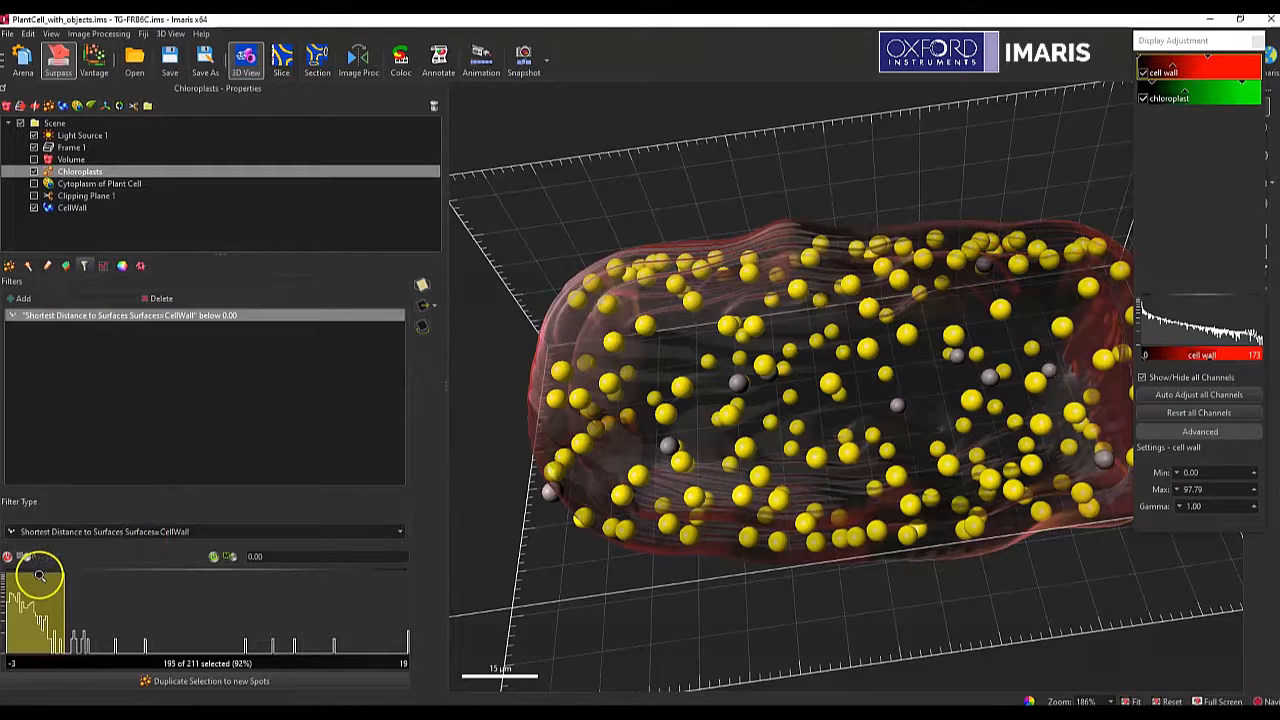
pyautogui.click(7, 558)
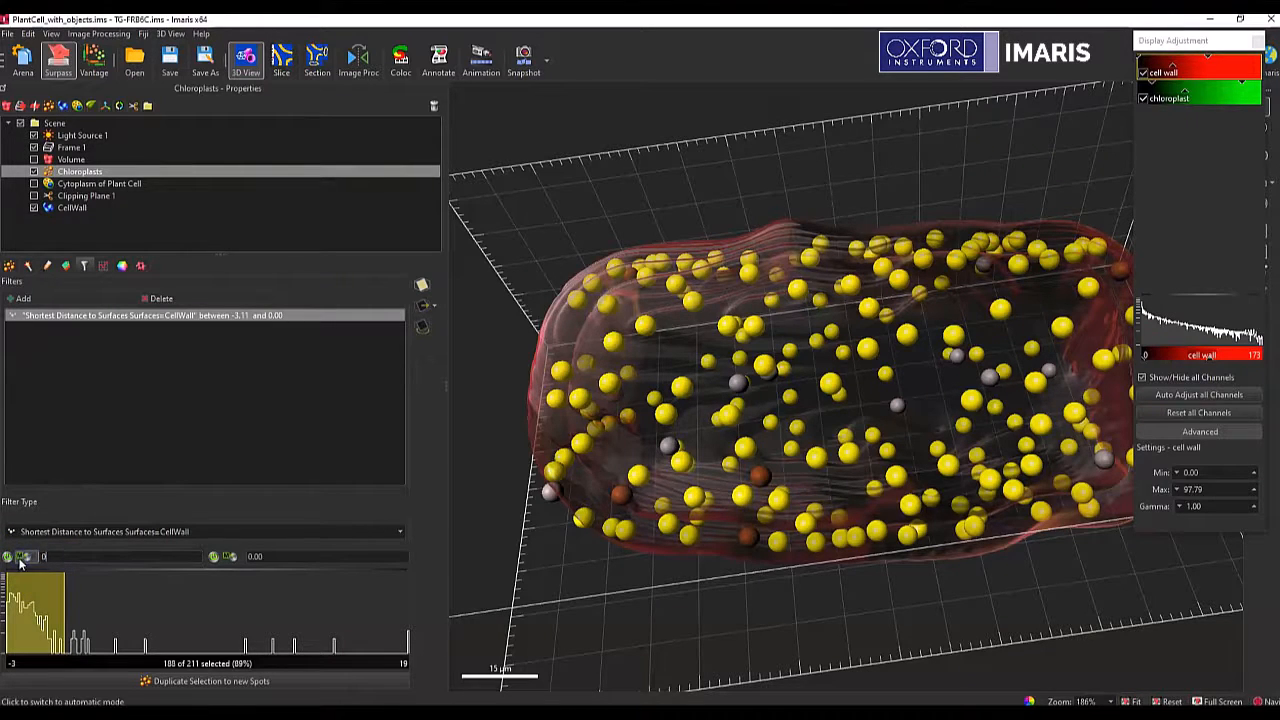
pyautogui.click(320, 556)
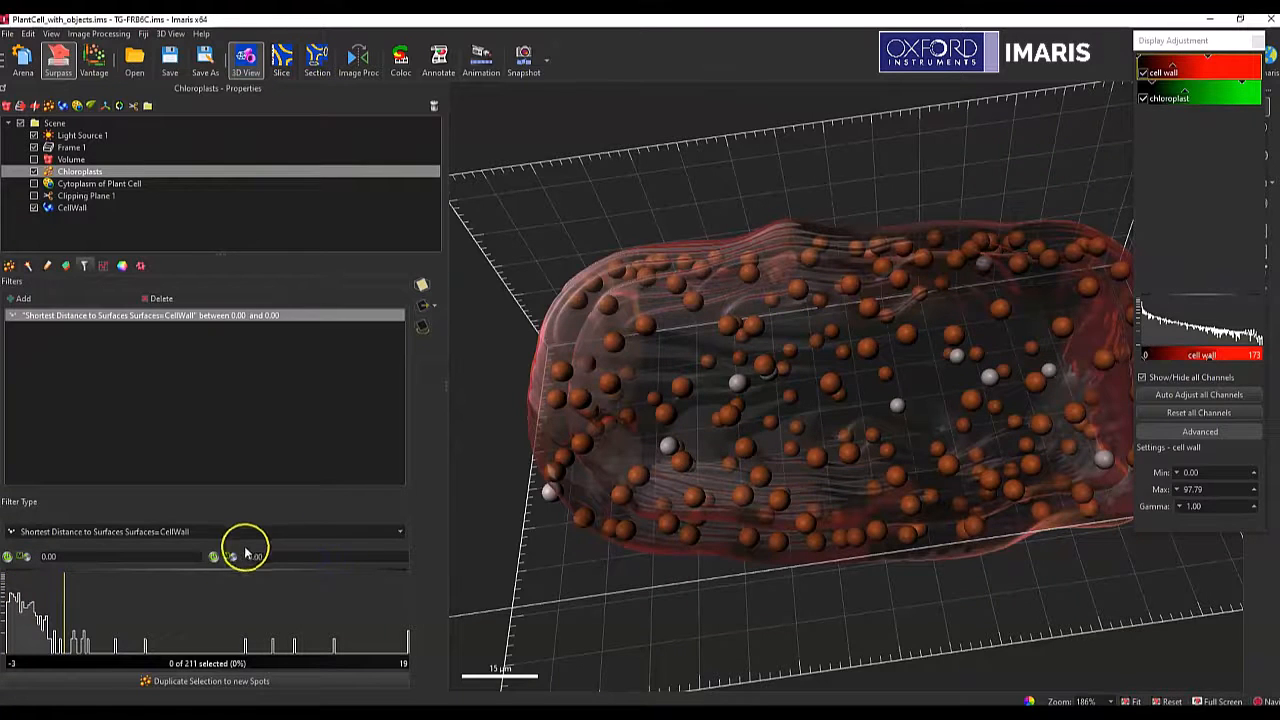
pyautogui.click(403, 616)
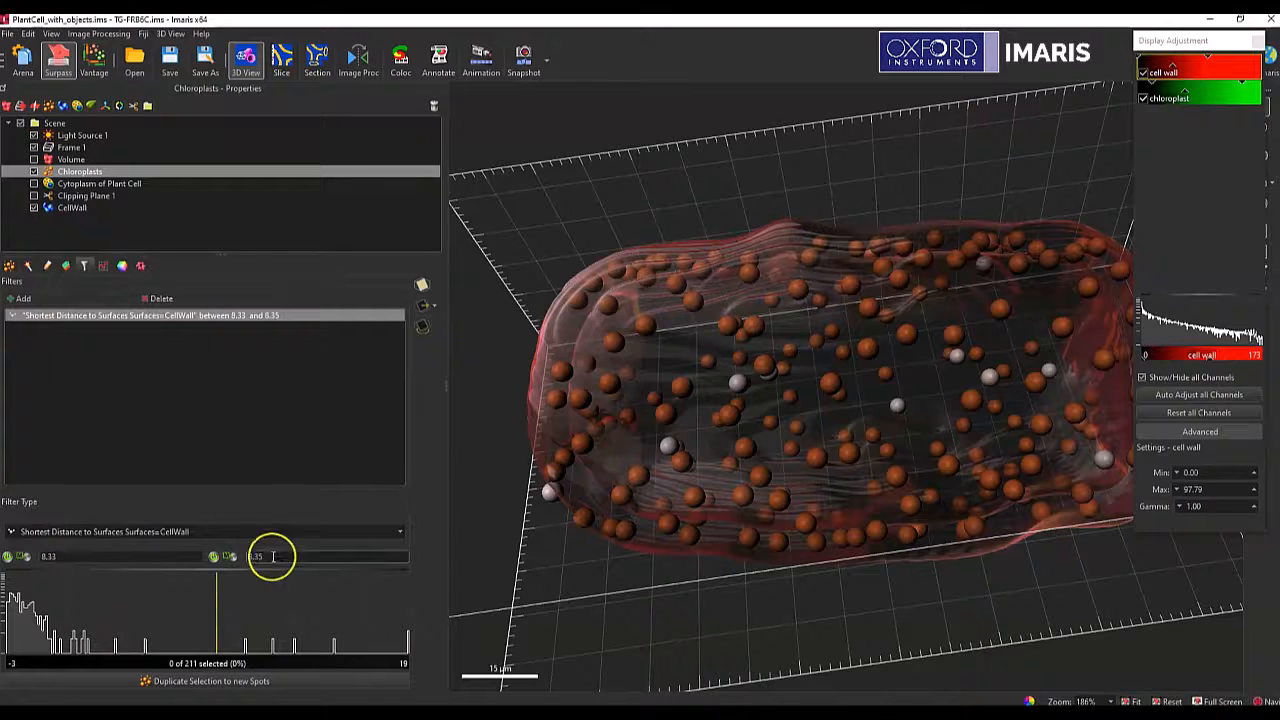
pyautogui.moveTo(283, 554); pyautogui.dragTo(208, 554)
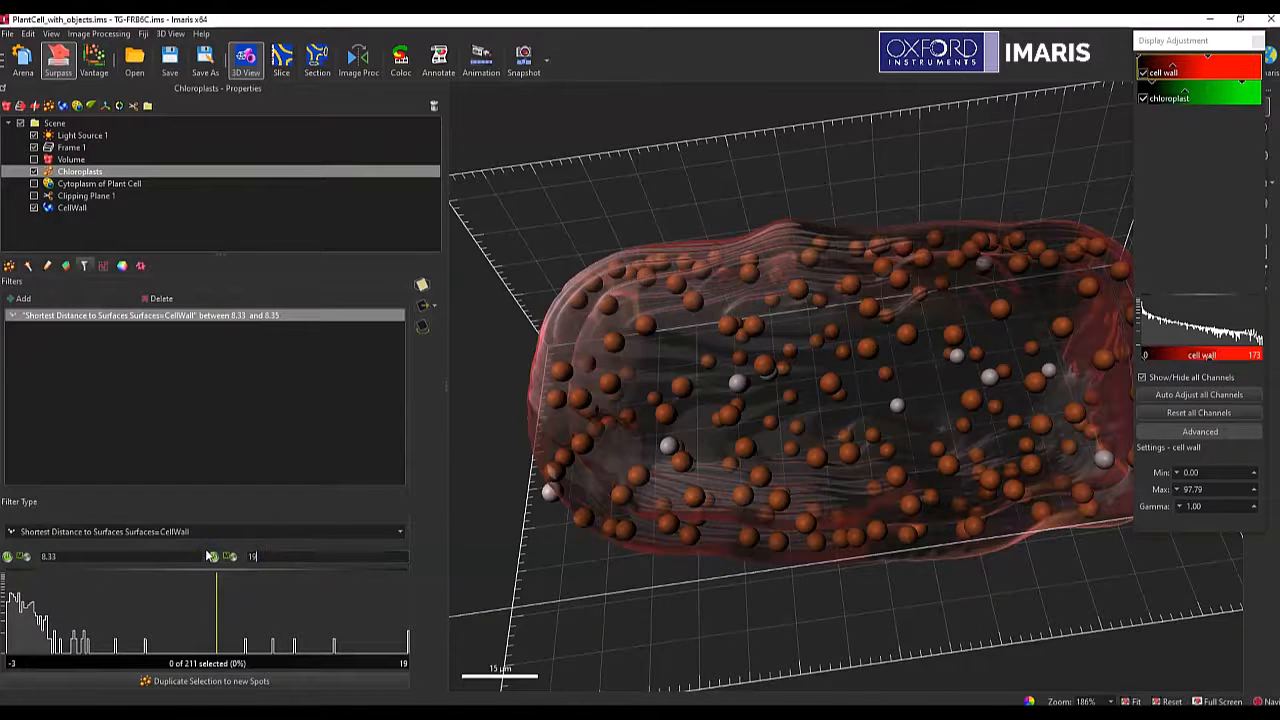
pyautogui.click(92, 552)
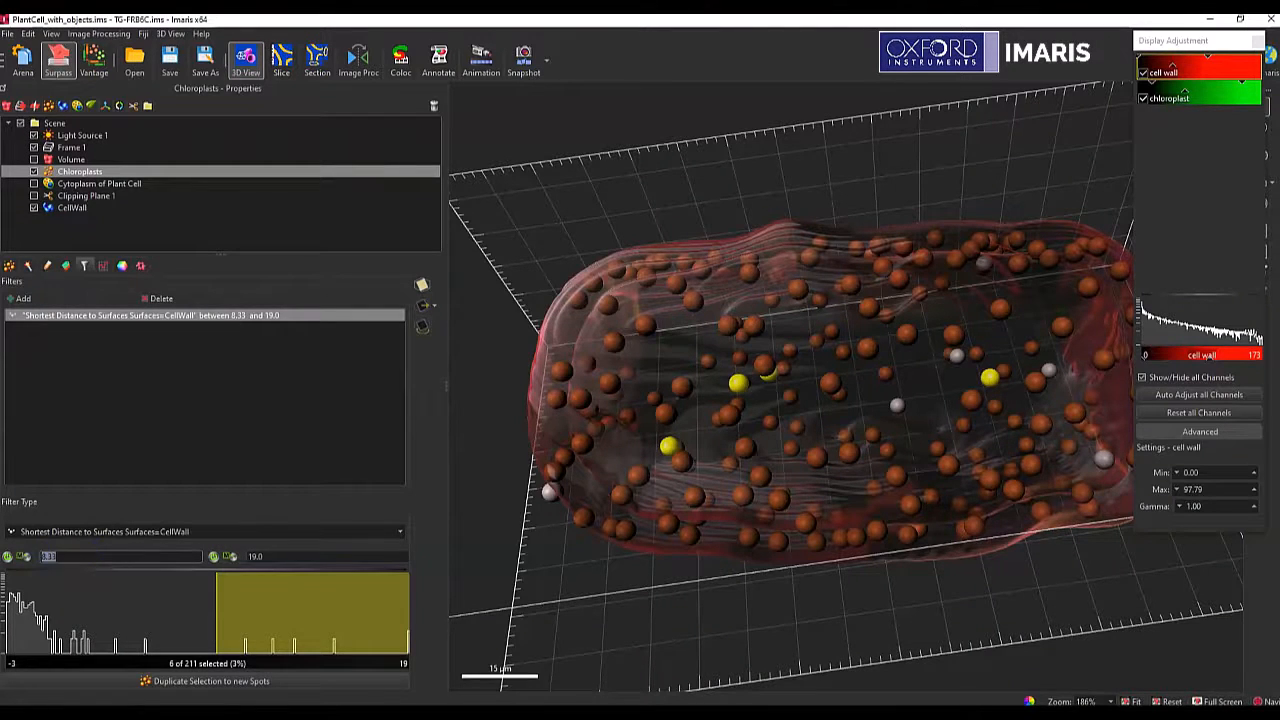
pyautogui.write('0')
pyautogui.press('Return')
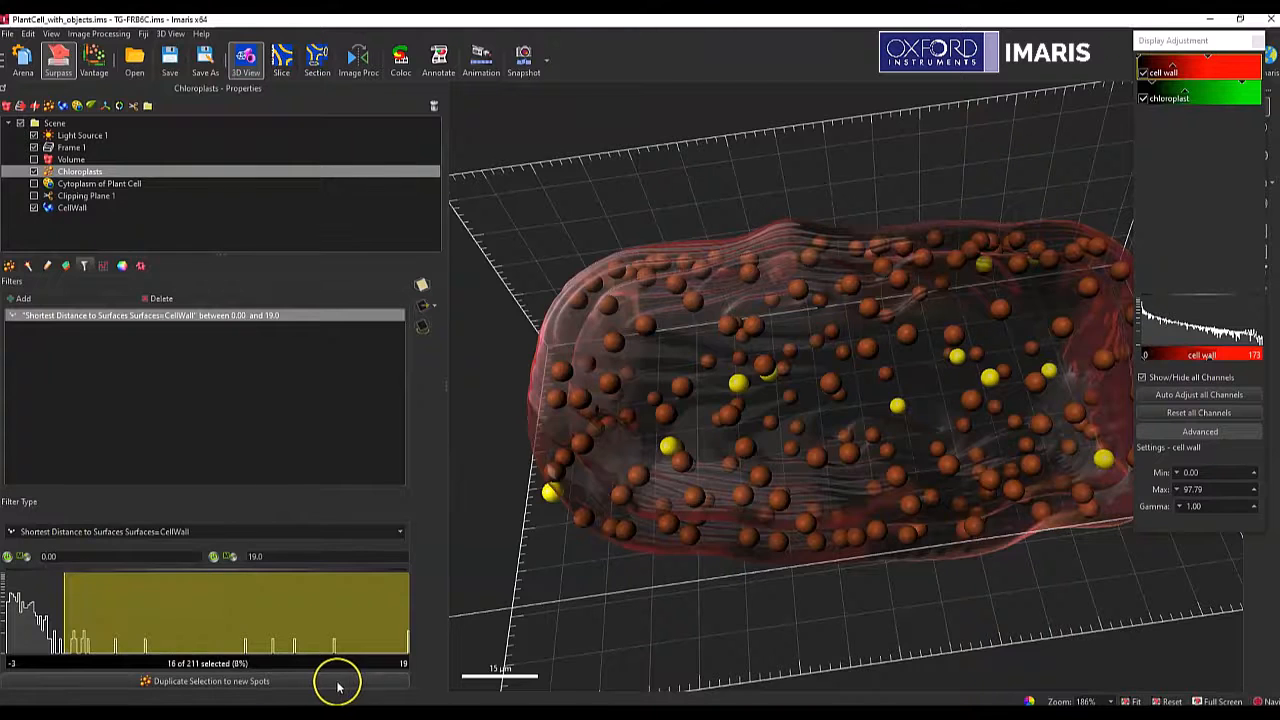